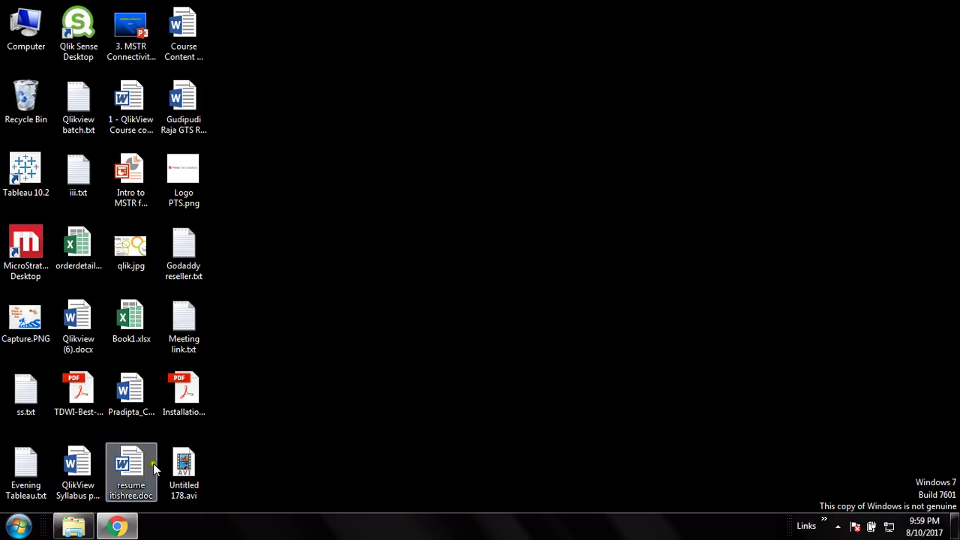
Bring up the PHP Package folder window and refresh its file list
click(77, 529)
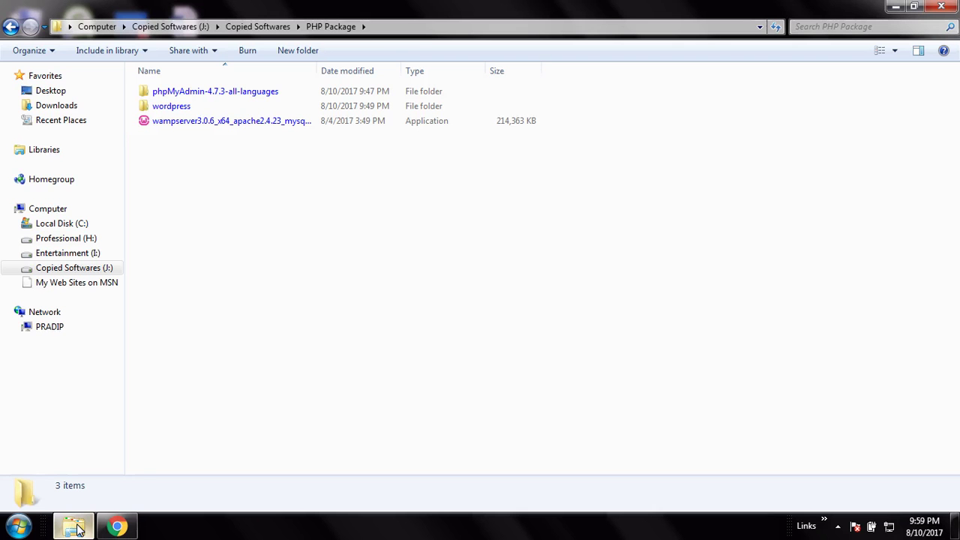
right_click(372, 249)
click(403, 306)
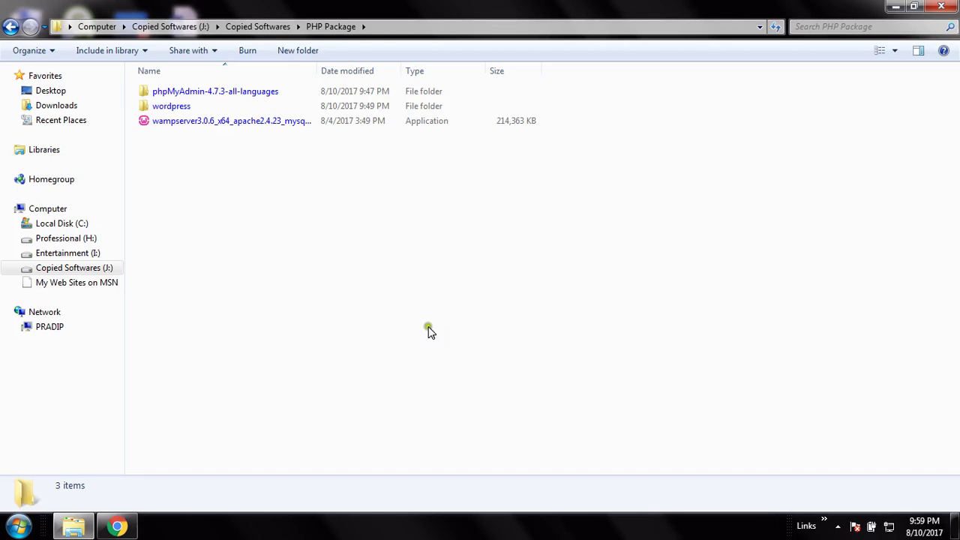
right_click(369, 318)
click(407, 372)
Run the wampserver3.0.6 installer as administrator and dismiss the Windows color scheme suggestion
click(213, 123)
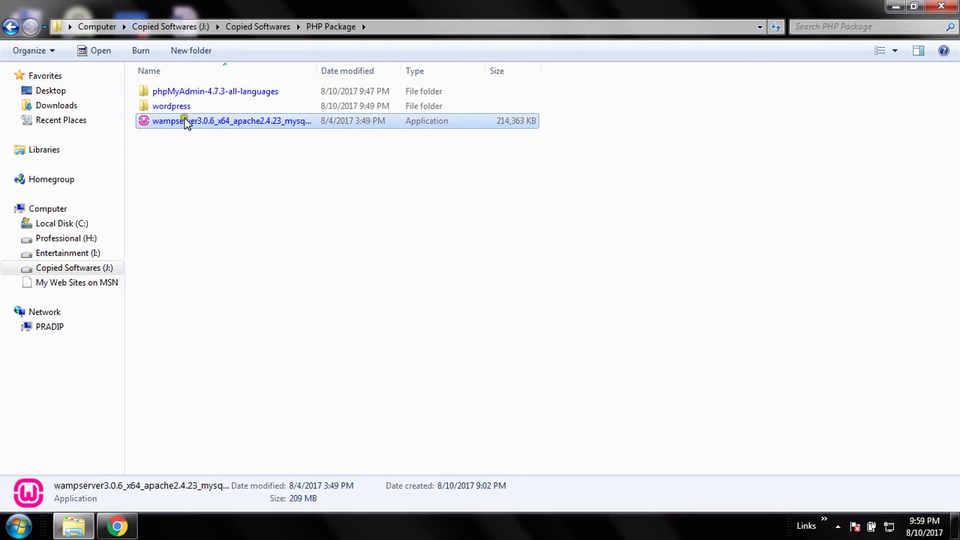
mouse_move(196, 129)
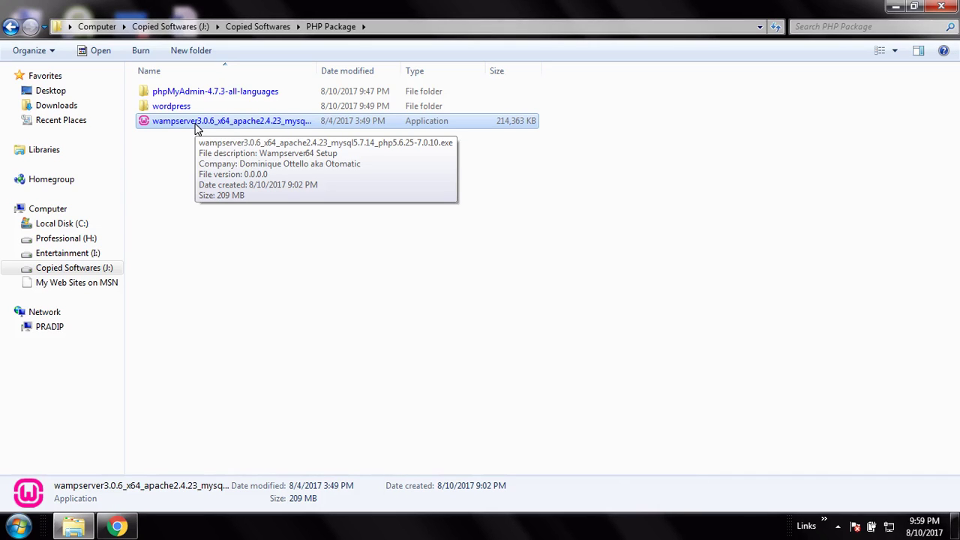
right_click(195, 126)
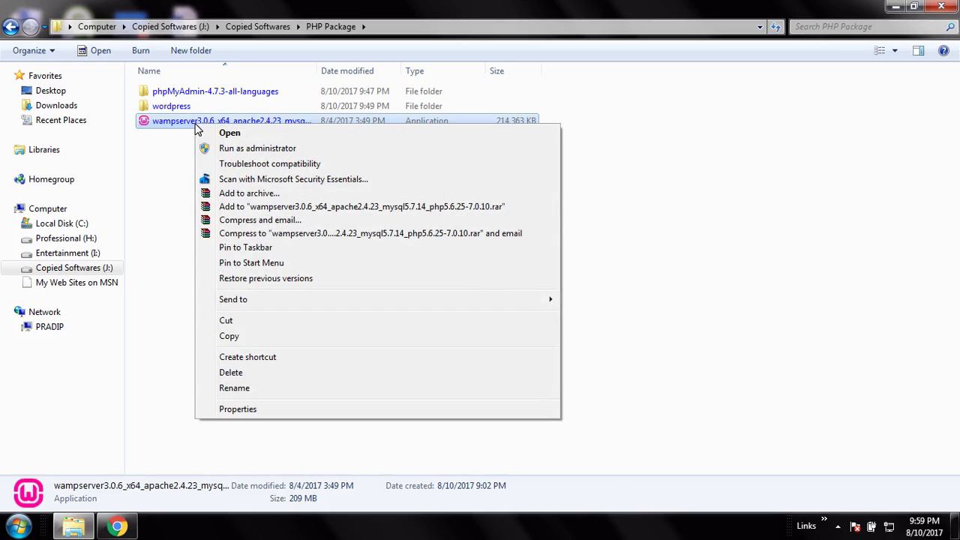
click(264, 150)
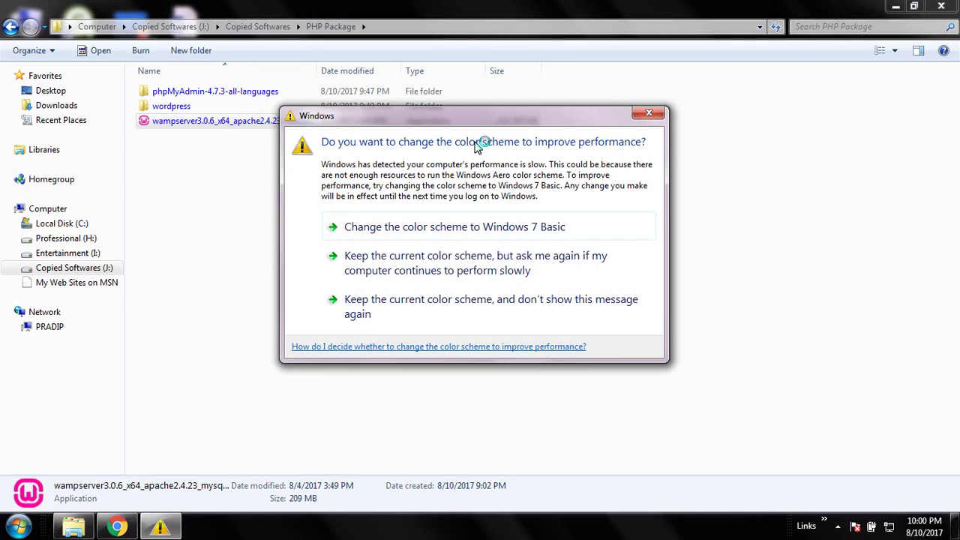
click(649, 113)
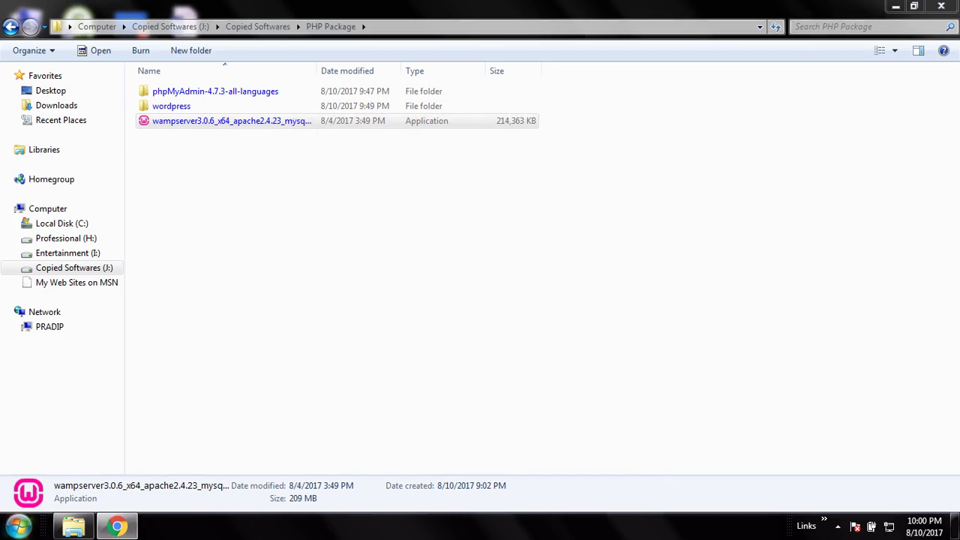
In a new Notepad document, write the lines "1) Less time consuming" and "2) Less HTML knowledge is needed"
click(18, 527)
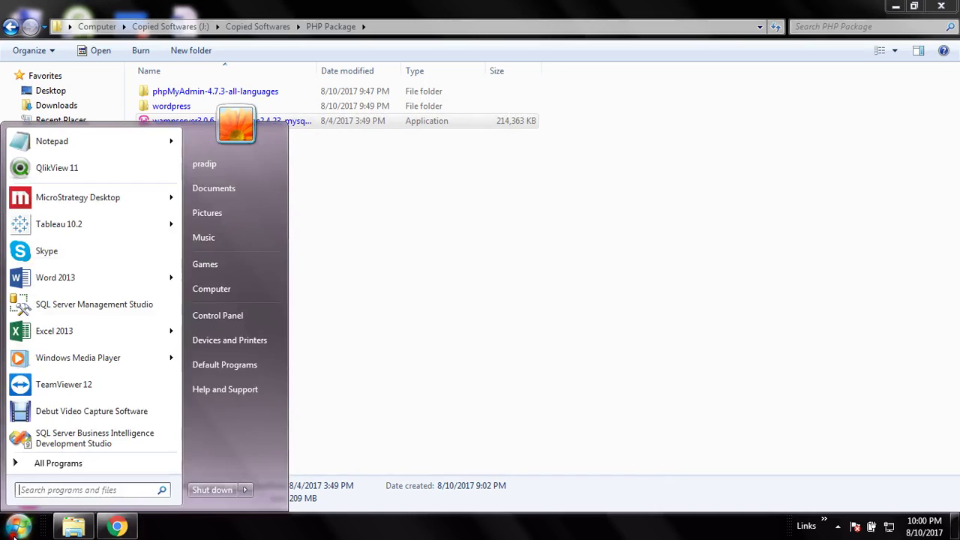
click(105, 150)
text(1))
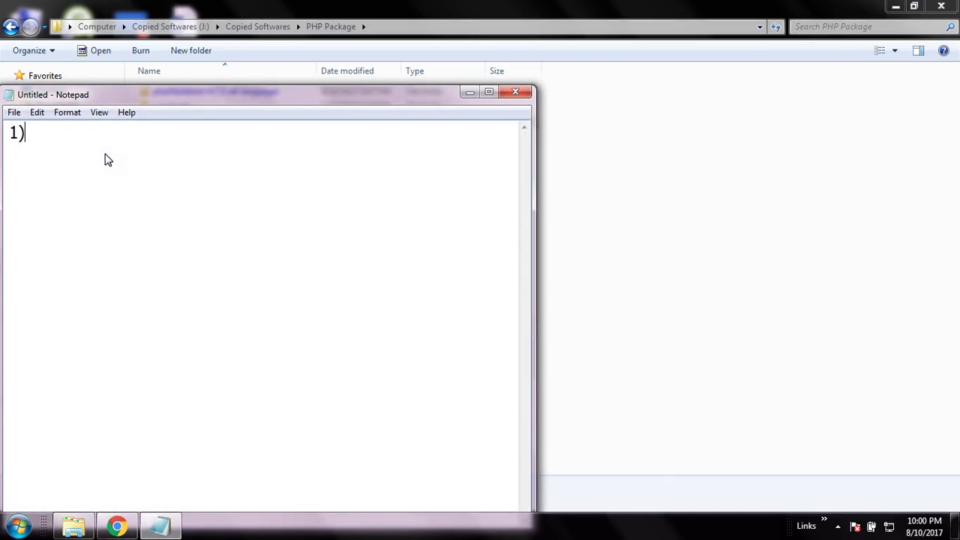
text( Less time consuming)
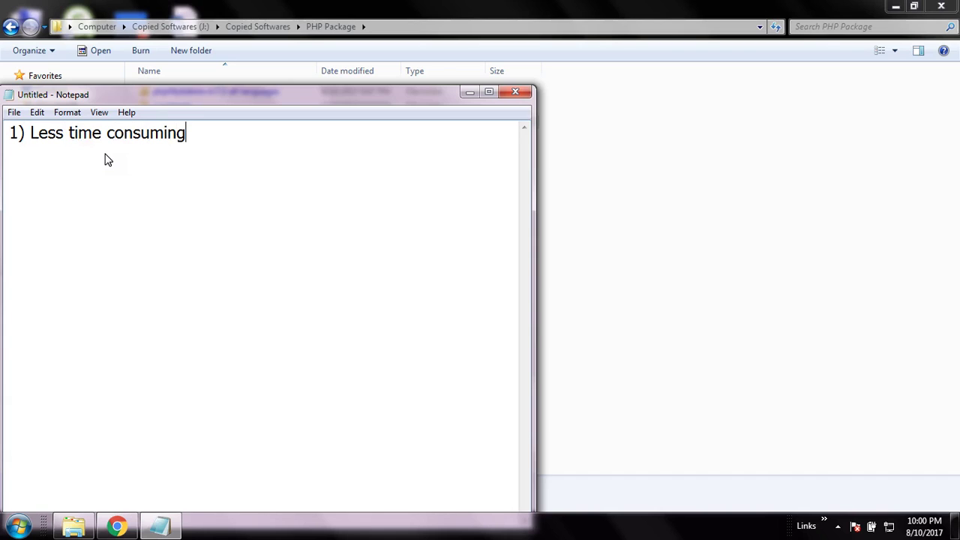
key(Return)
text(2) Less H)
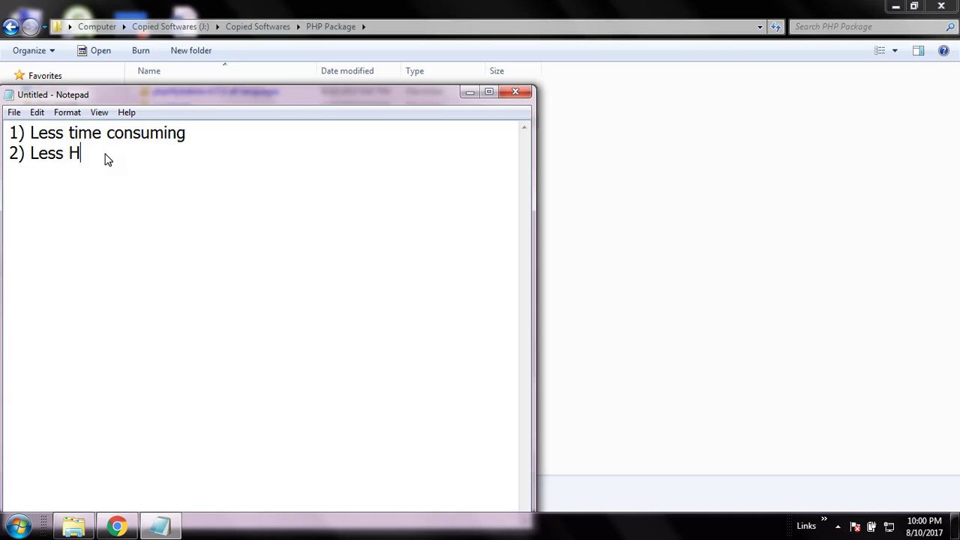
text(TML knowledge is needed)
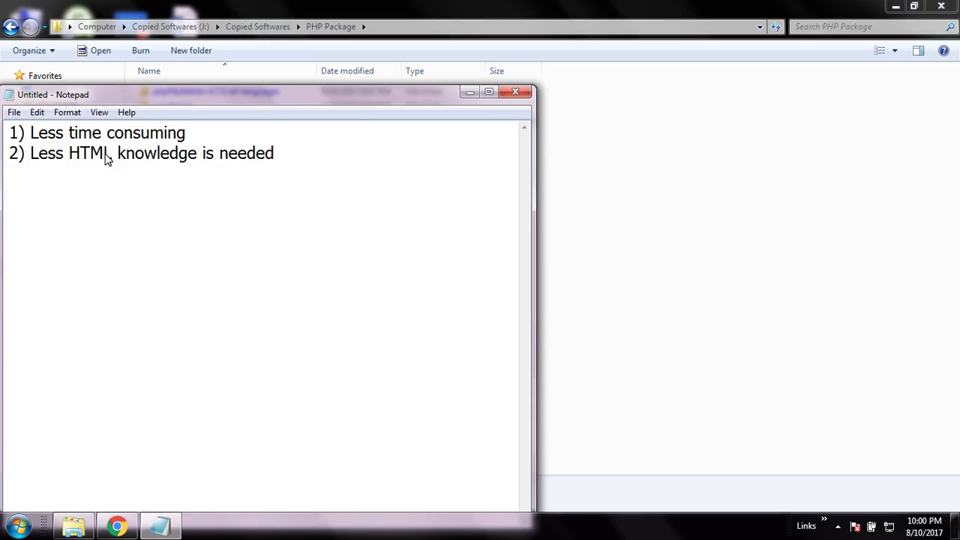
key(Return)
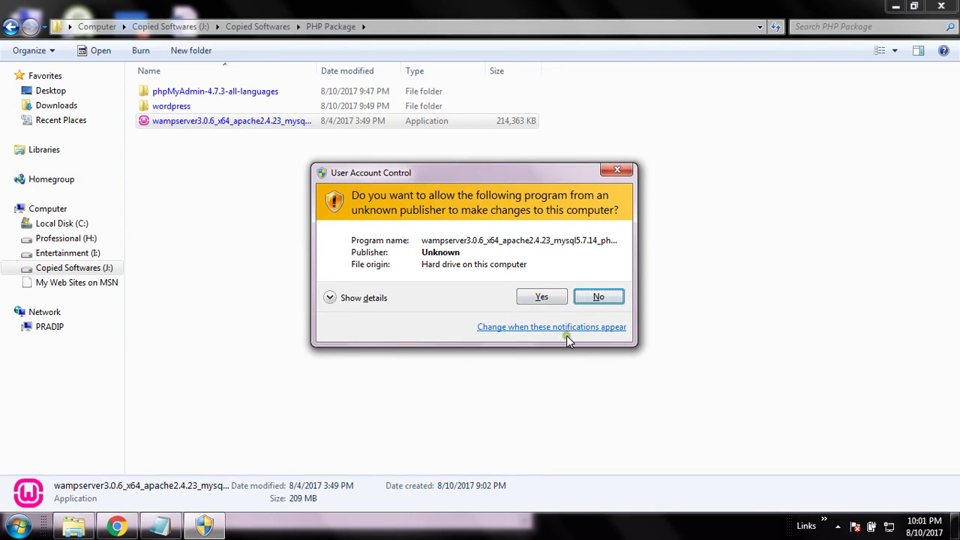
Allow the Wampserver installer to make changes, choose English as the setup language and accept the license agreement
click(544, 297)
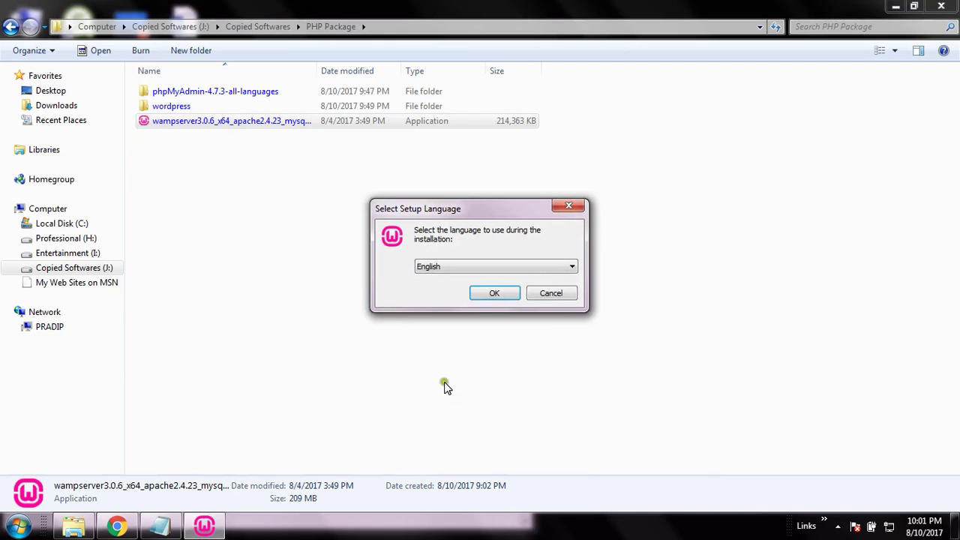
click(499, 296)
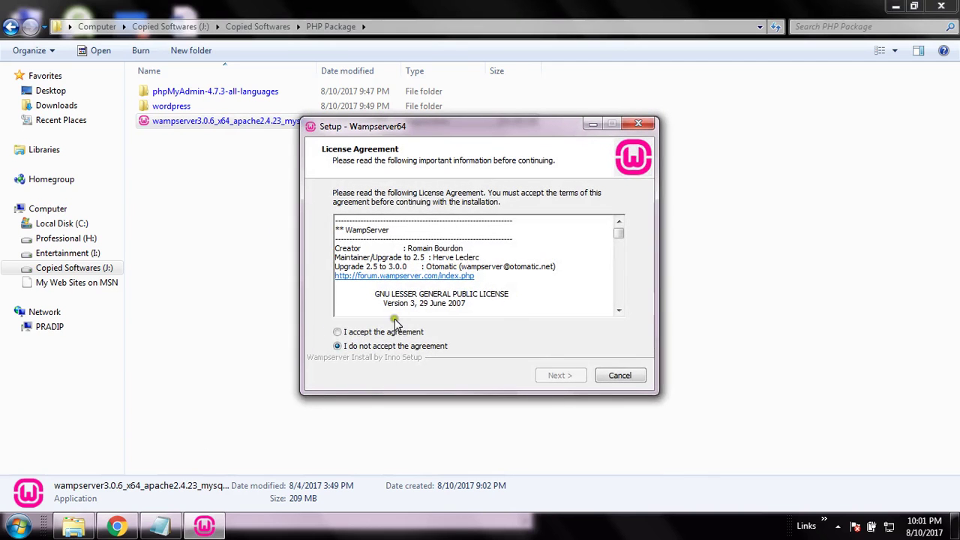
click(367, 335)
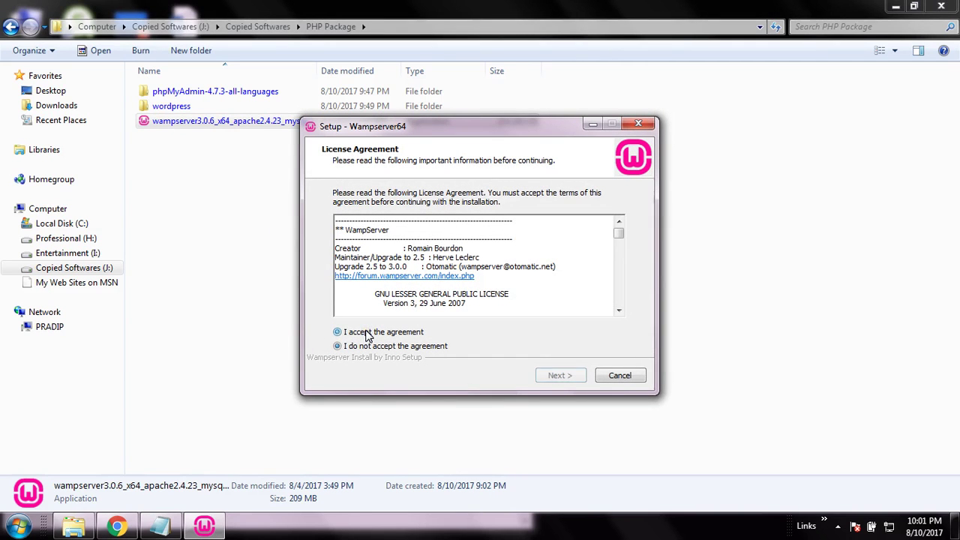
click(562, 376)
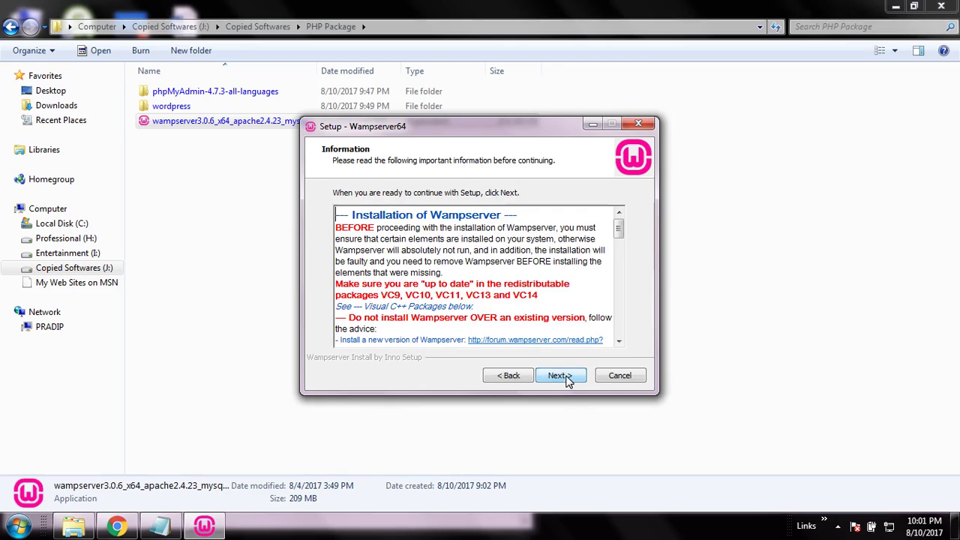
Start installing Wampserver64 into c:\wamp64, keeping Wampserver64 as the Start Menu folder
click(562, 377)
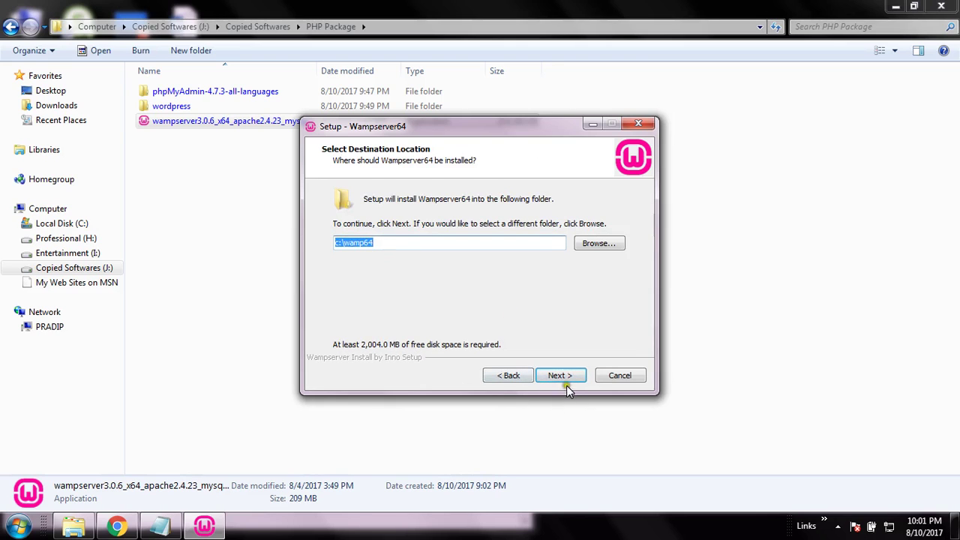
click(570, 378)
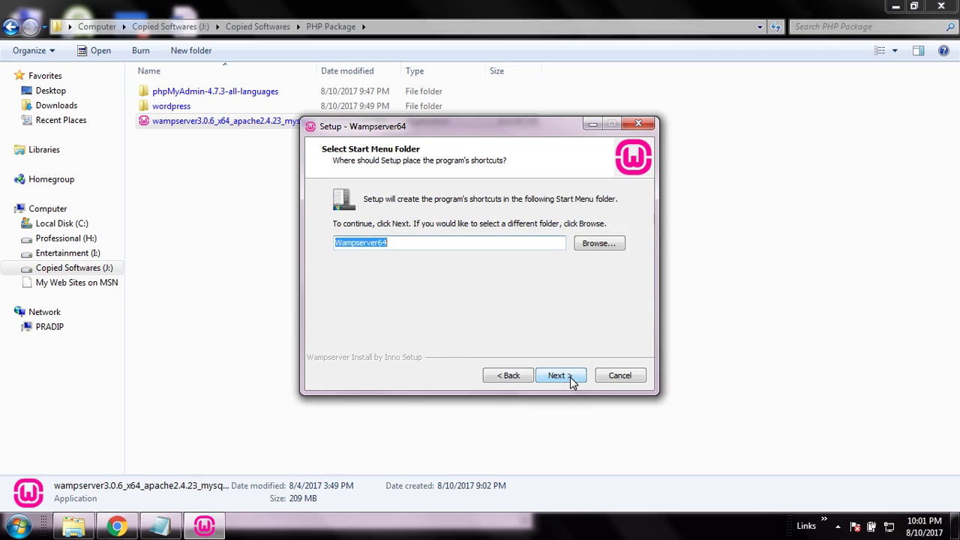
click(570, 379)
click(574, 382)
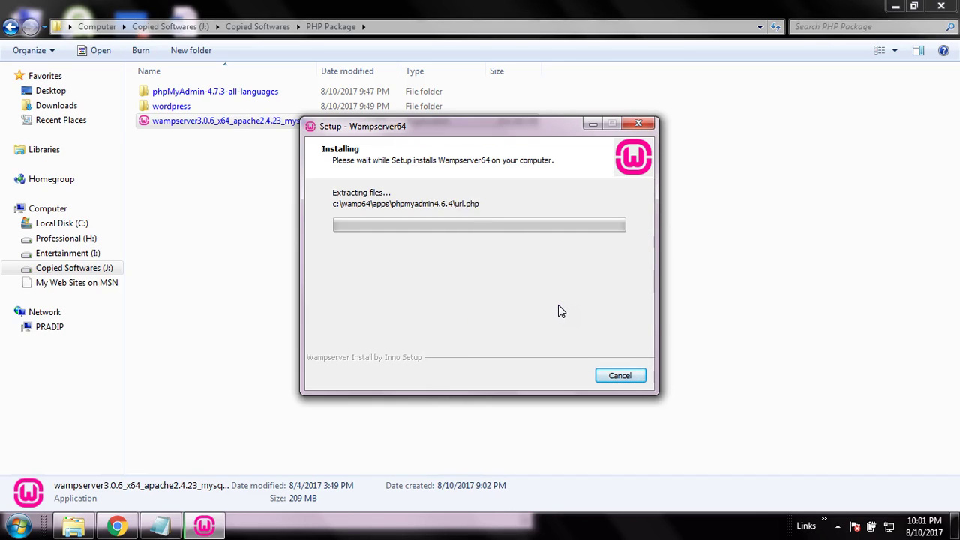
Switch to Notepad and add the line "3) Pre build themes and can be eaisyly consumed", followed by a line starting with "4)"
click(171, 529)
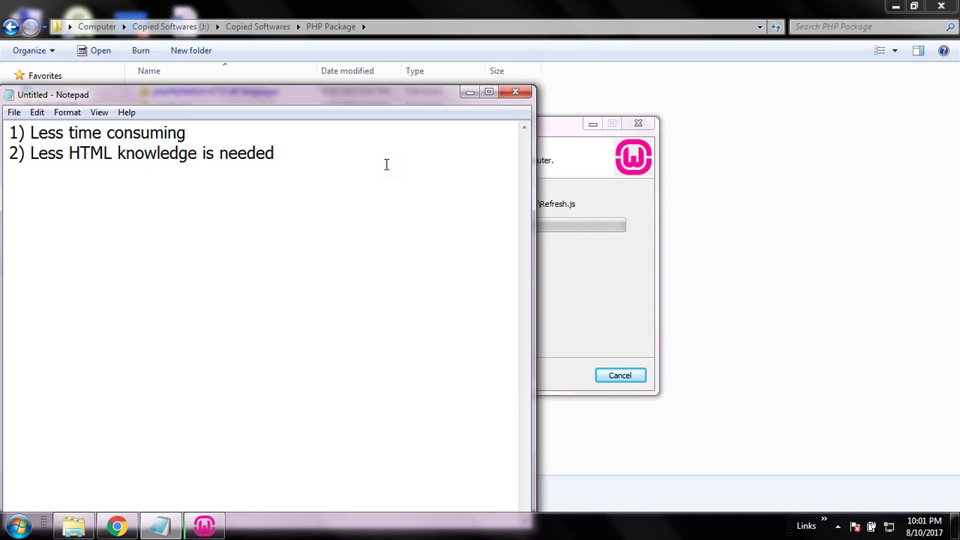
text(3))
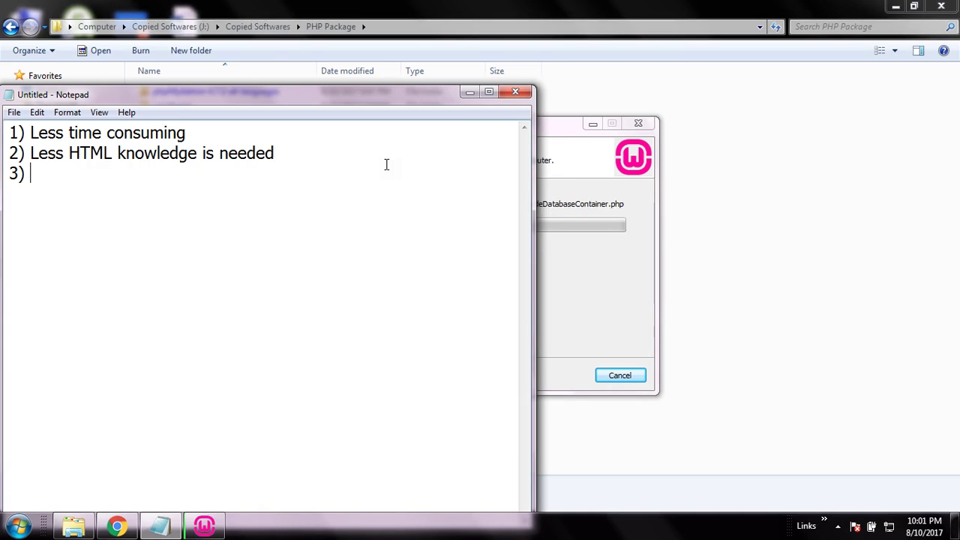
text(Pre )
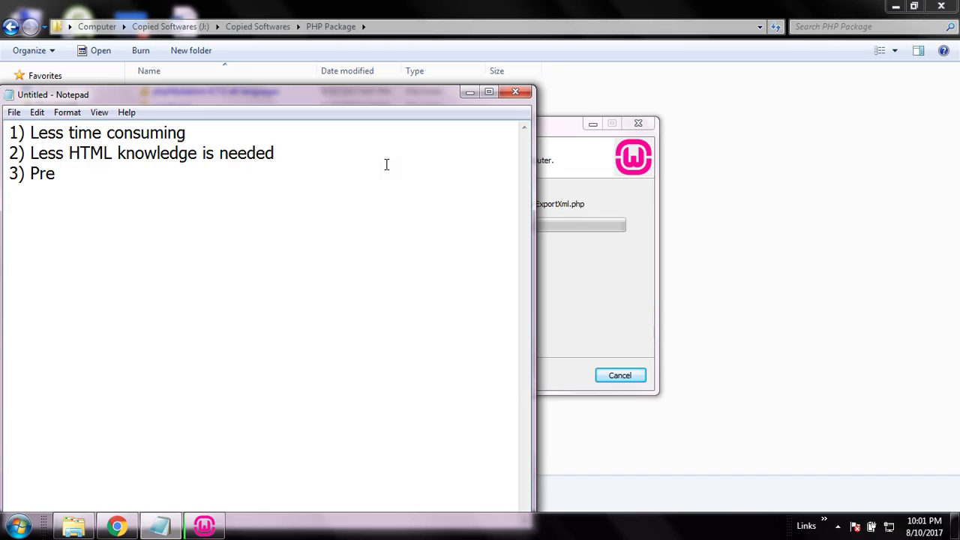
text(build themes)
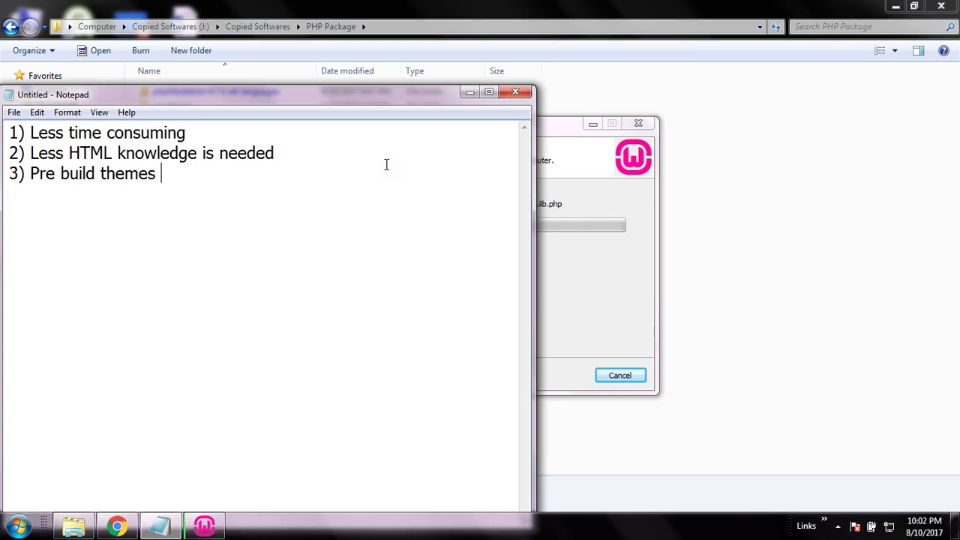
text( and)
text(a)
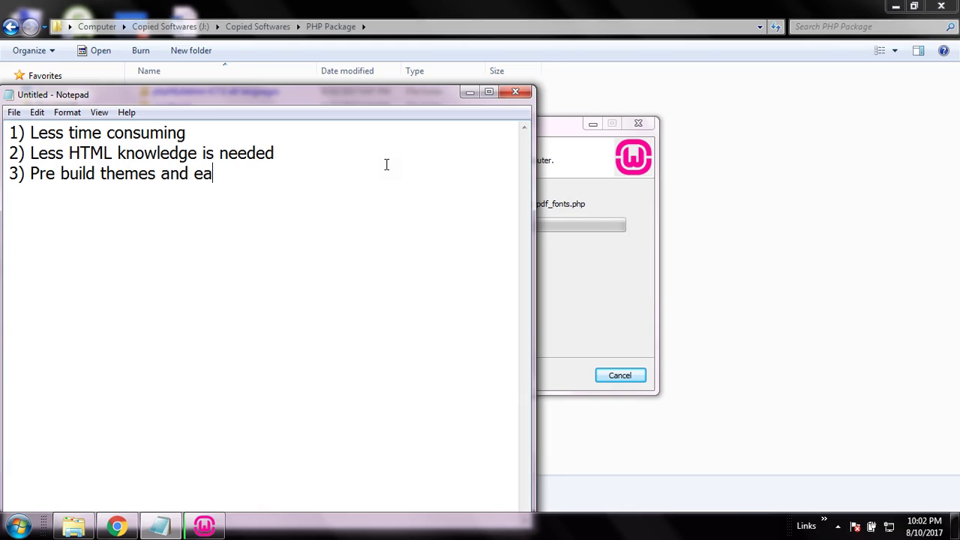
key(BackSpace)
key(BackSpace)
text(can )
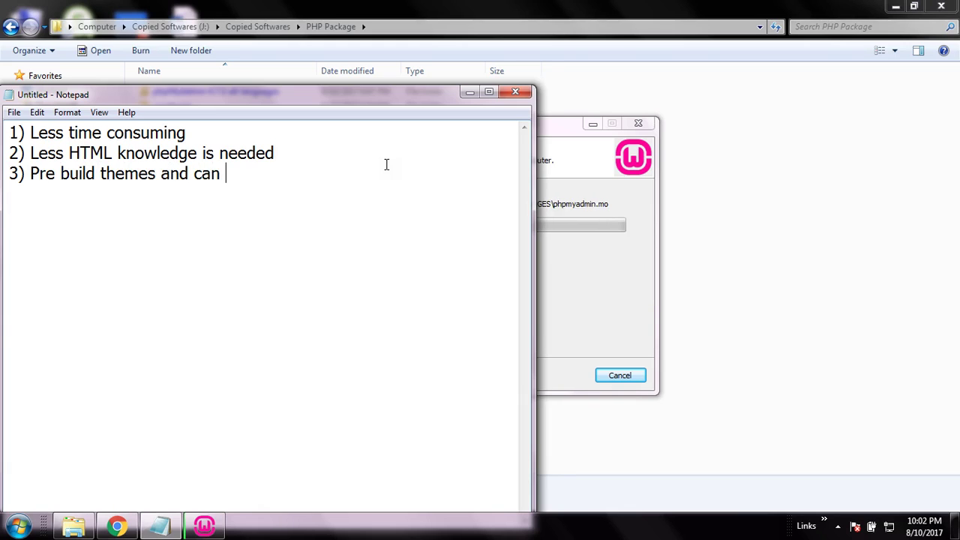
text(be ea)
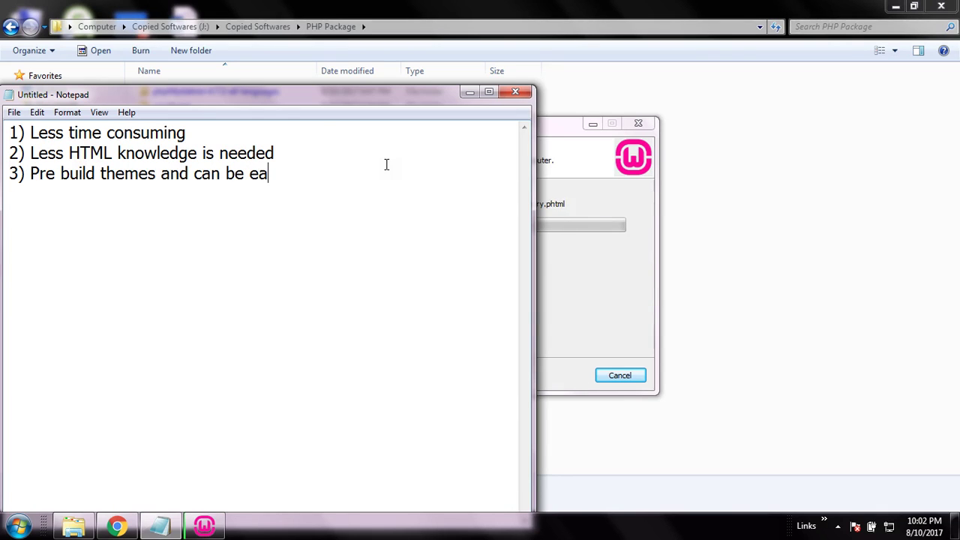
text(isyl)
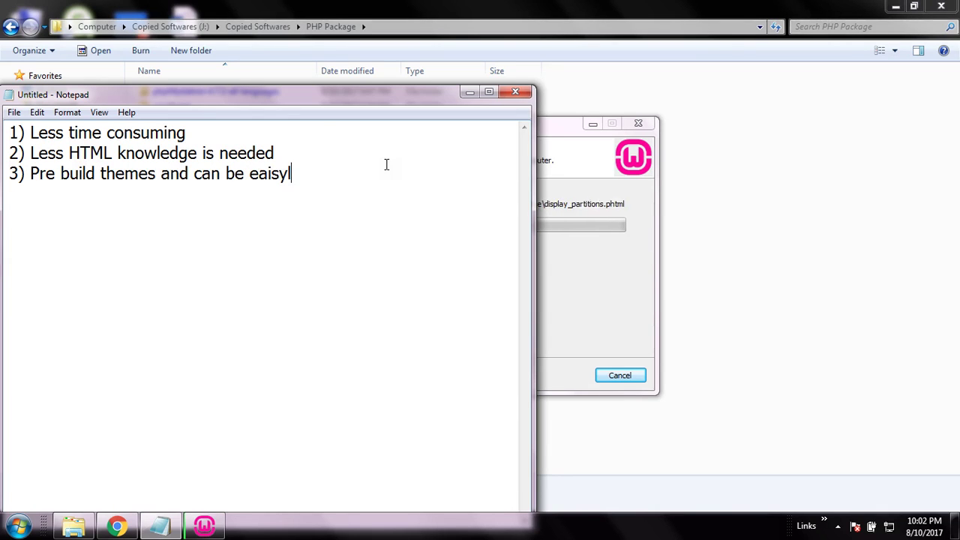
text(y consumed)
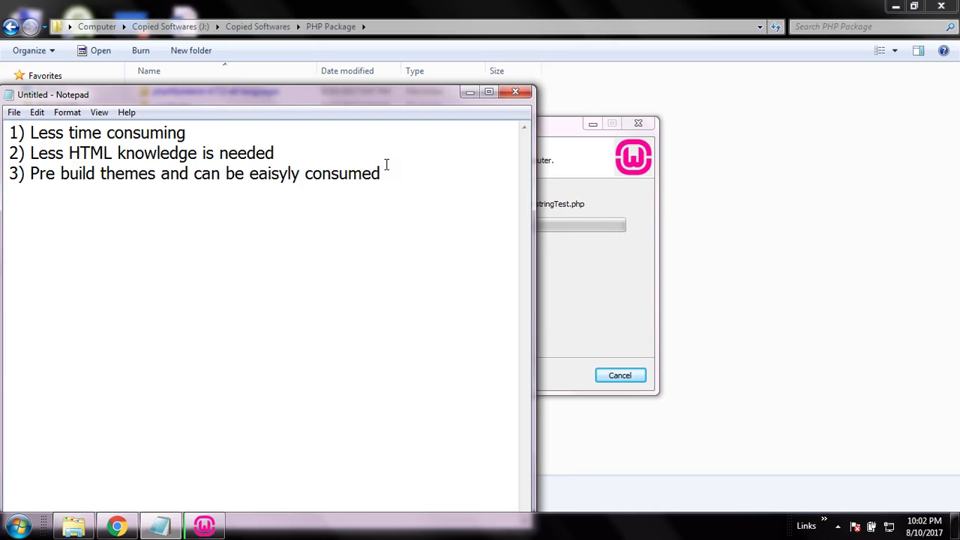
key(Return)
text(4))
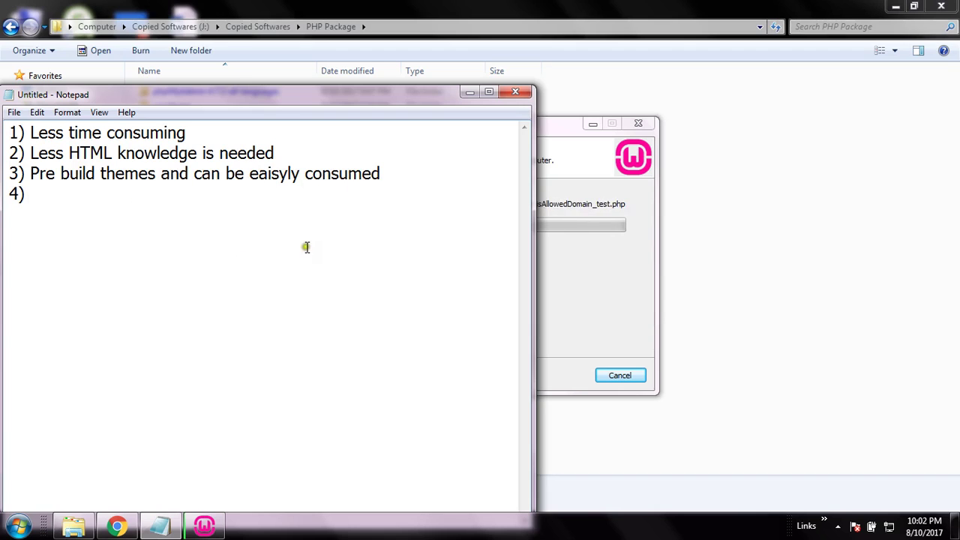
In point 3 of the notes, replace "can be eaisyly consumed" with "used in building website"
drag(301, 173, 190, 180)
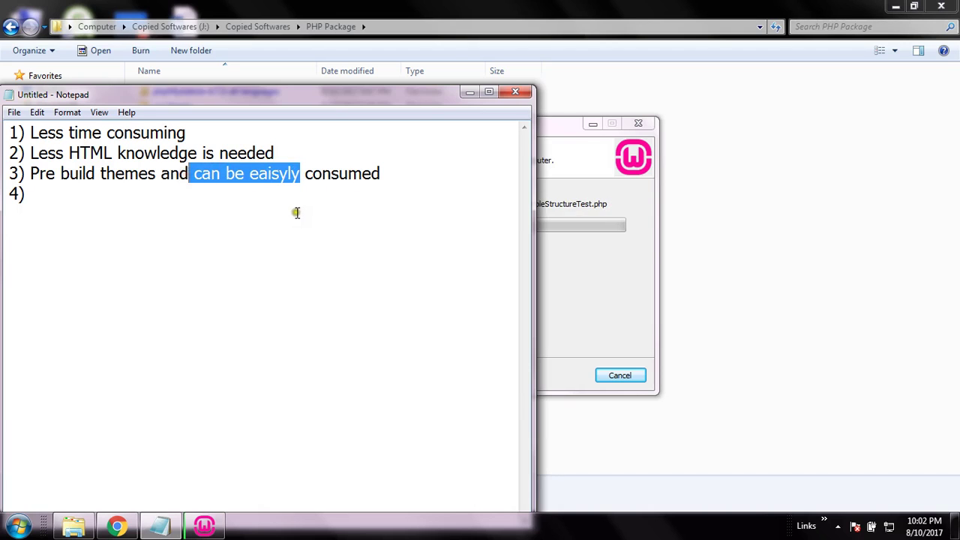
key(Delete)
key(Delete)
key(Delete)
key(Delete)
key(Delete)
key(Delete)
key(Delete)
key(Delete)
key(Delete)
key(Delete)
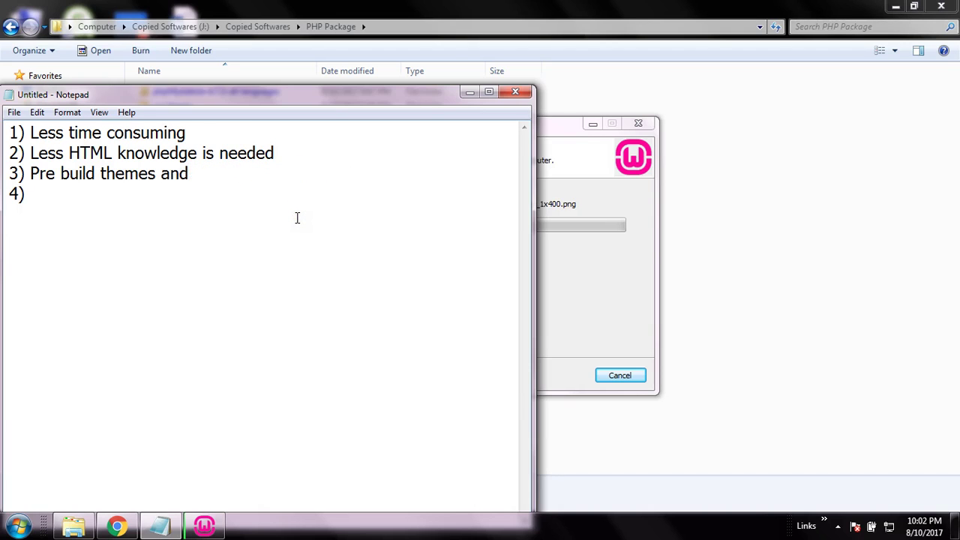
key(Delete)
key(Return)
text(used )
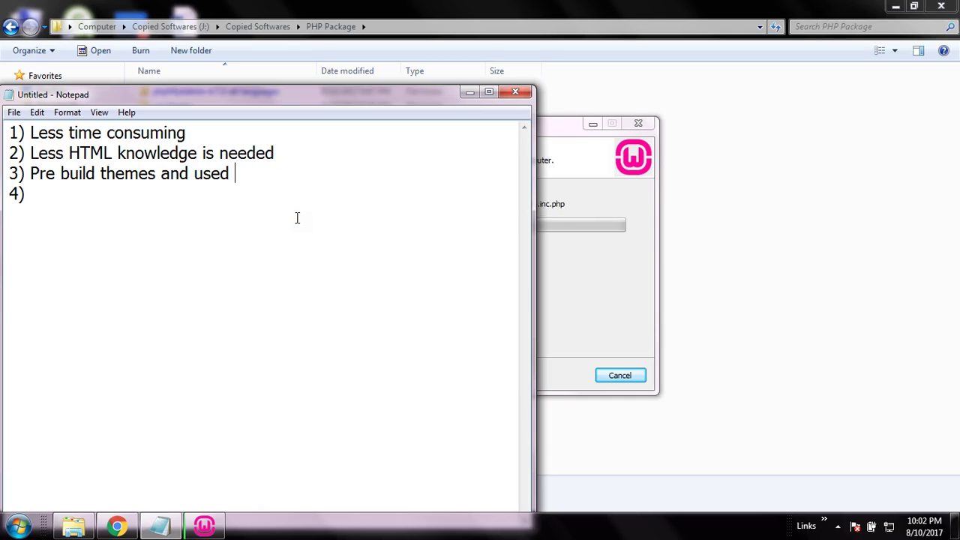
text(in bu)
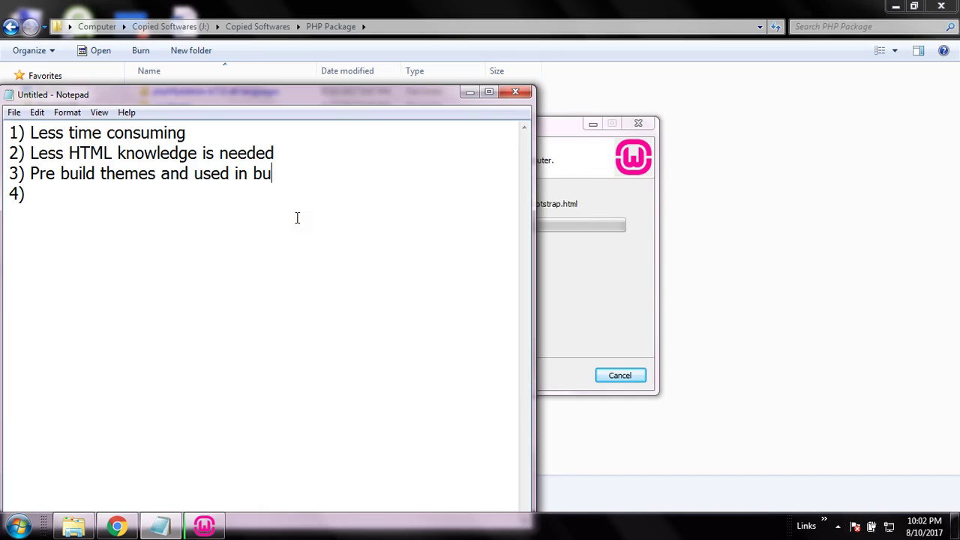
text(ilding website)
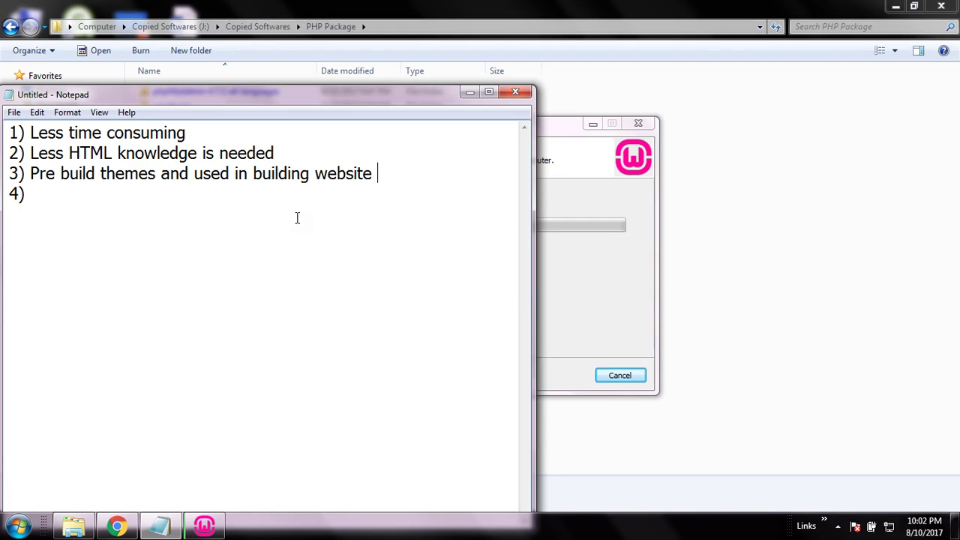
Append "/ customize" to point 3 of the notes and complete point 4 as "Highly SEO Compatible"
text(/ custom)
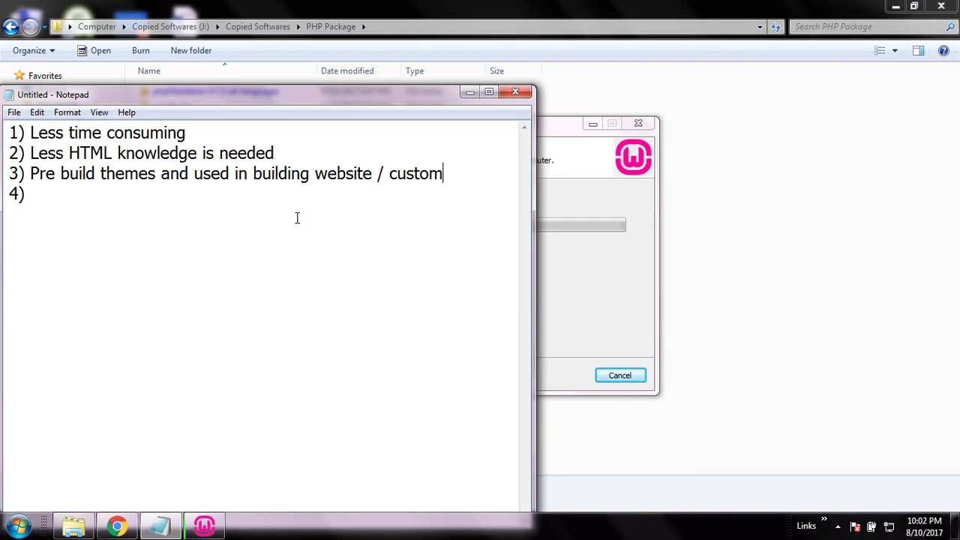
text(ize 4) High)
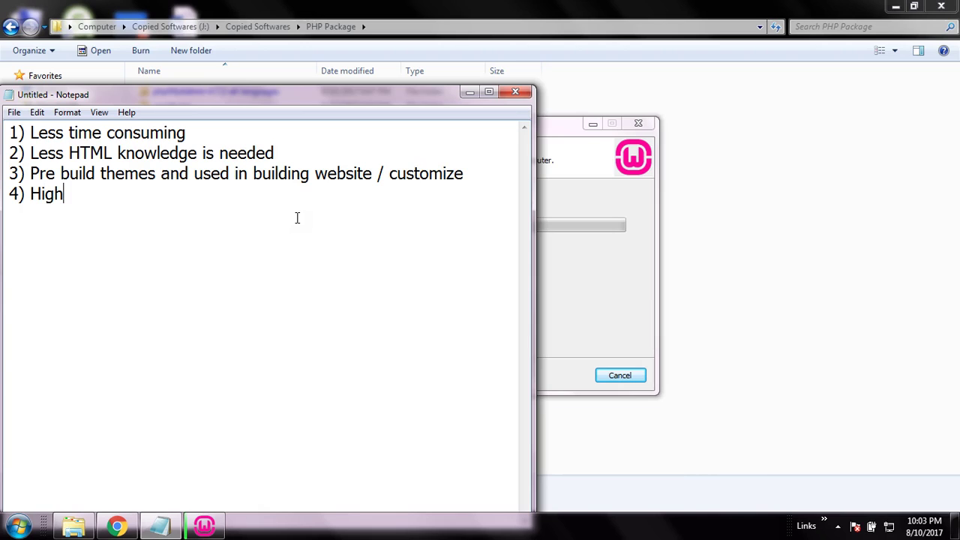
text(ly SEO C)
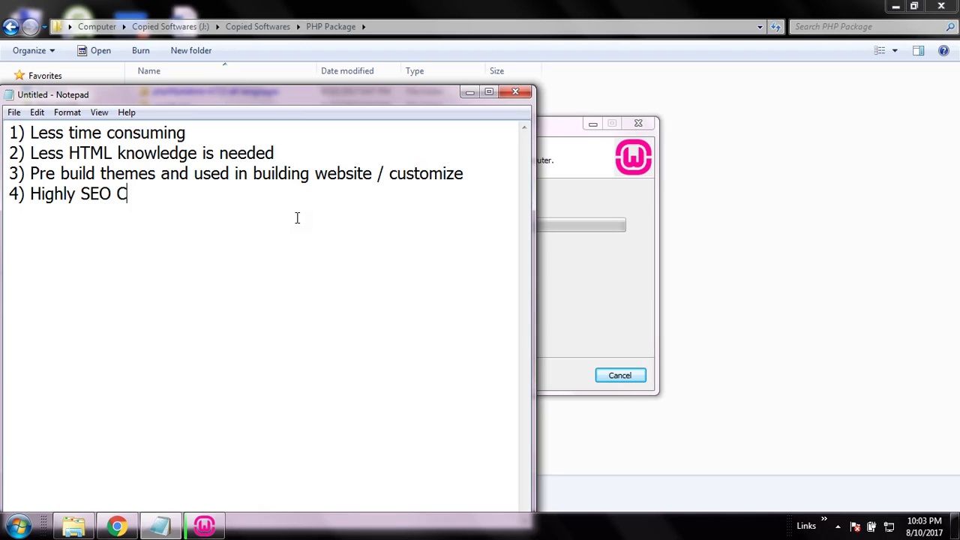
text(ompatible)
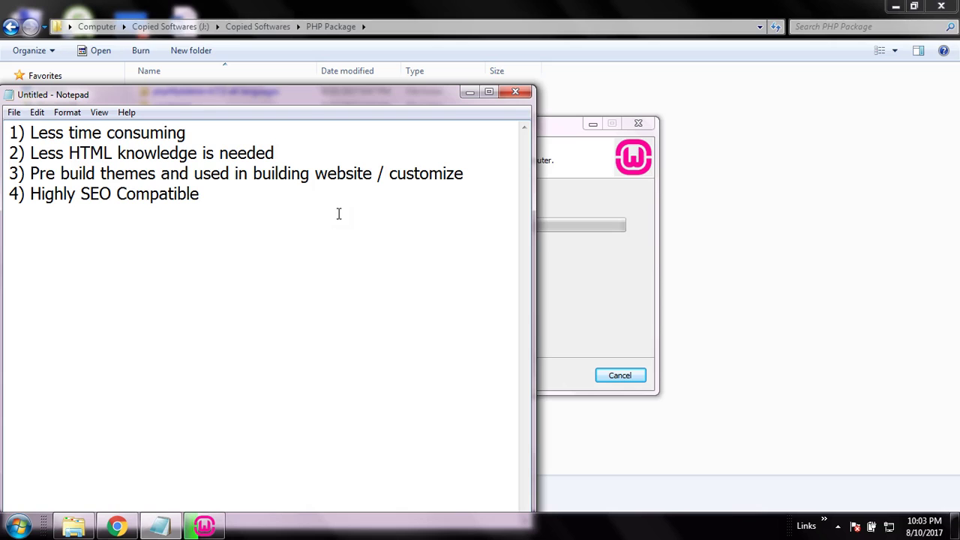
Insert "(Search Engine Optimization)" between "SEO" and "Compatible" in point 4 of the notes
text(() )
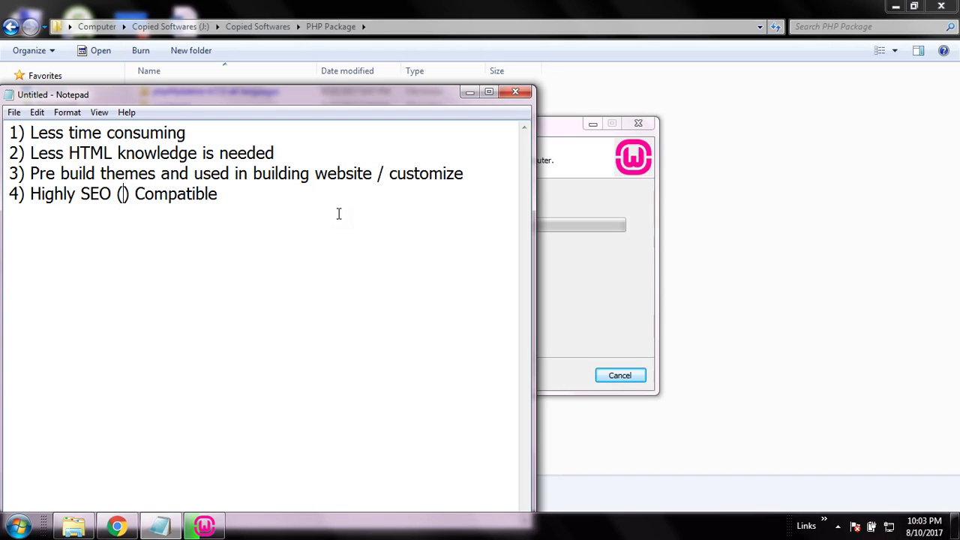
text(Search E)
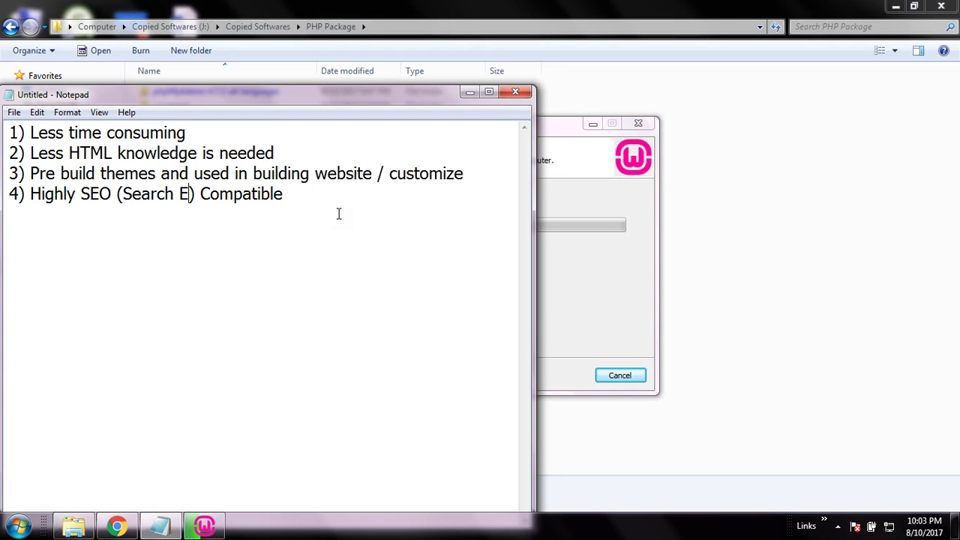
text(ngine )
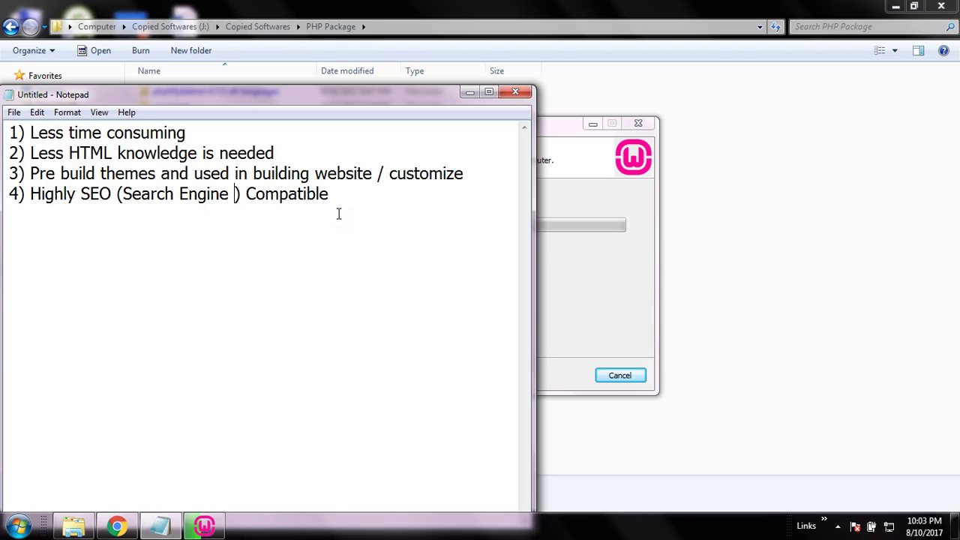
text(Optimi)
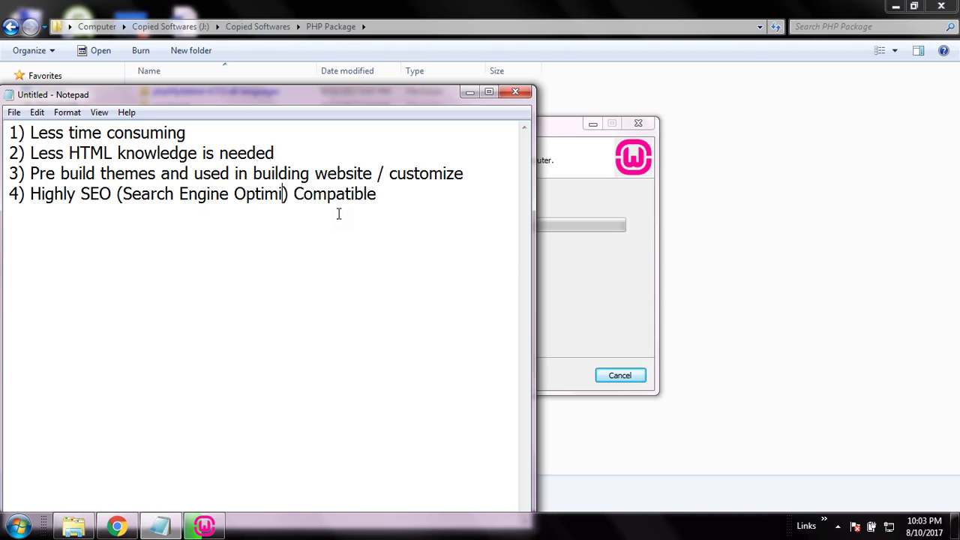
text(zation))
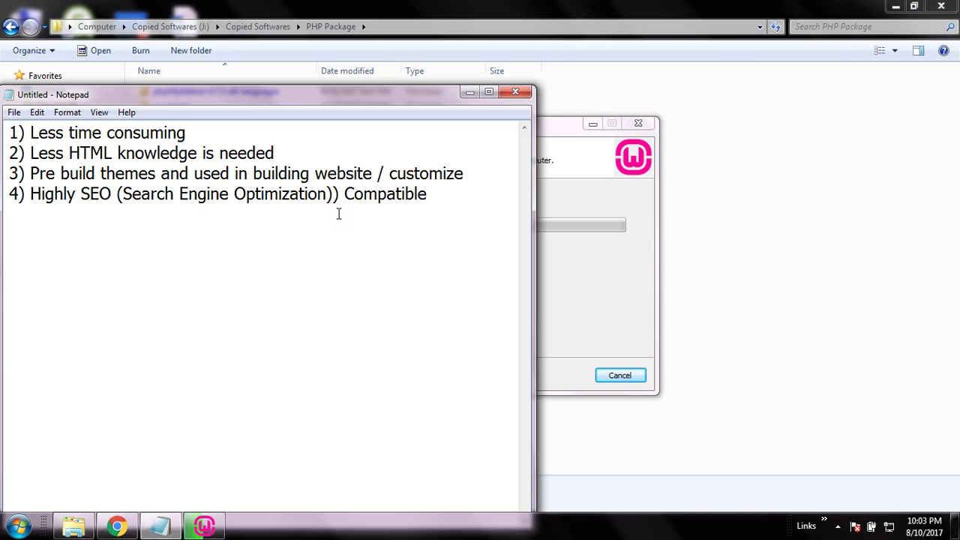
key(BackSpace)
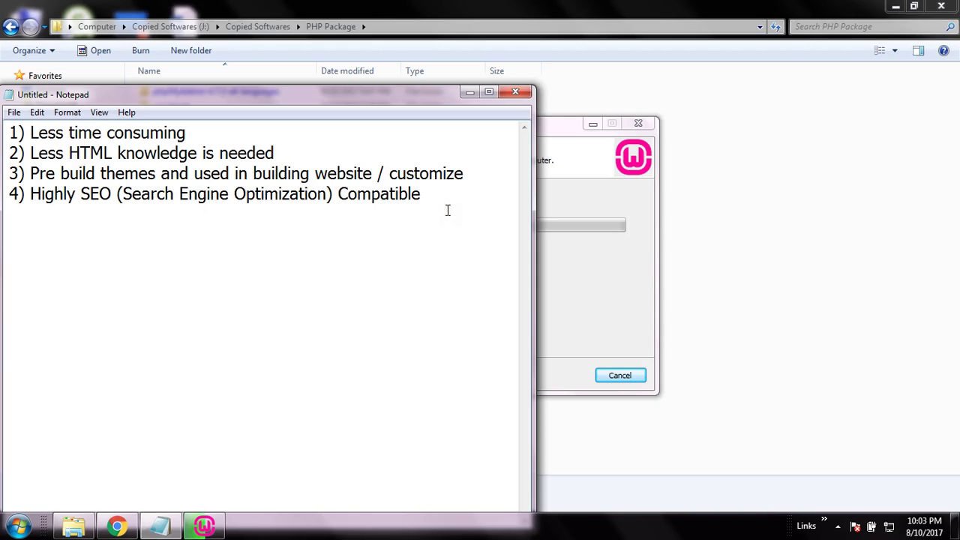
Add the line "5) Open source" below point 4 of the notes
click(448, 210)
key(Return)
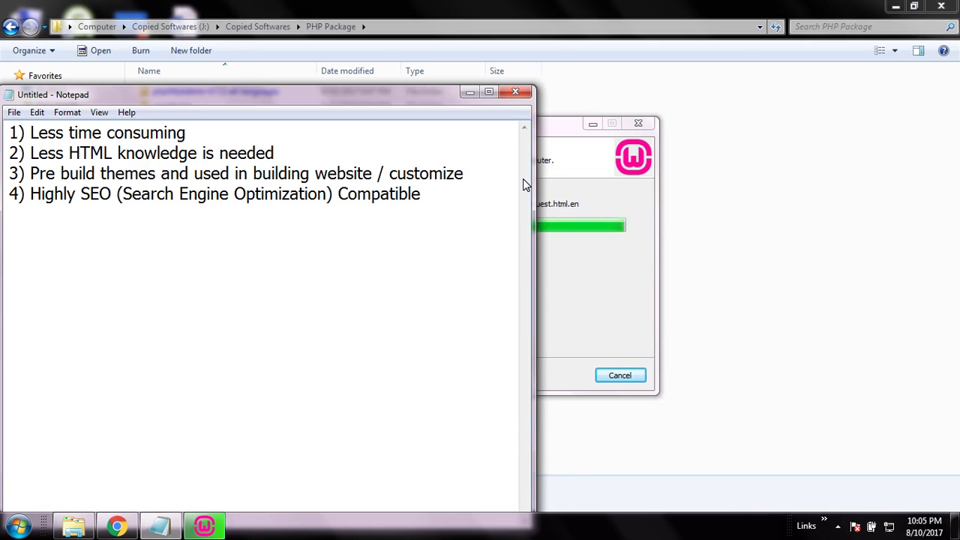
key(Return)
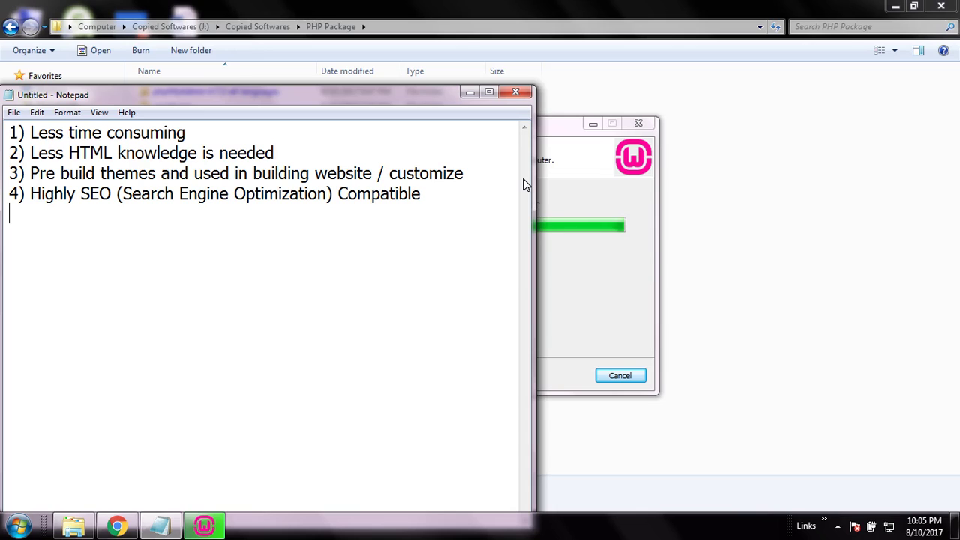
text(5) )
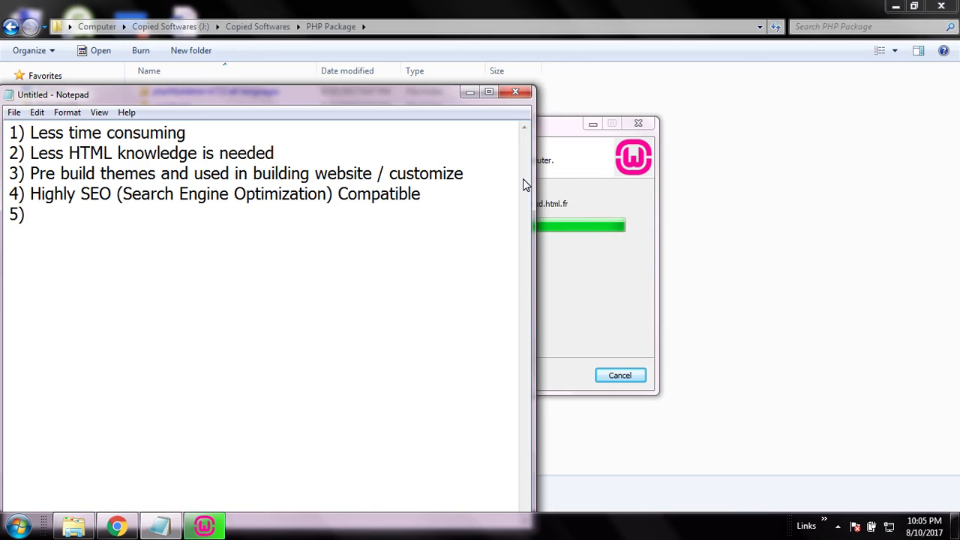
text(Free)
key(BackSpace)
key(BackSpace)
key(BackSpace)
key(BackSpace)
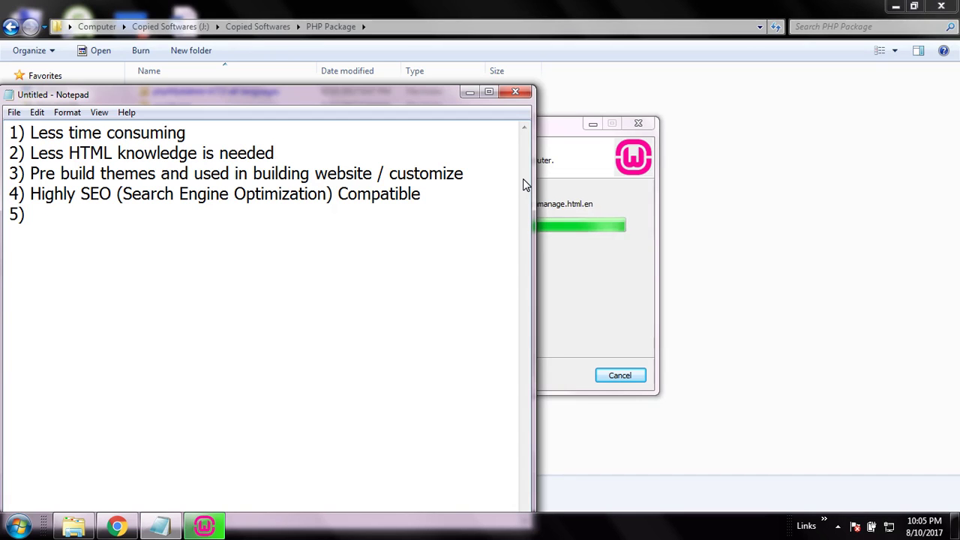
text(Open sour)
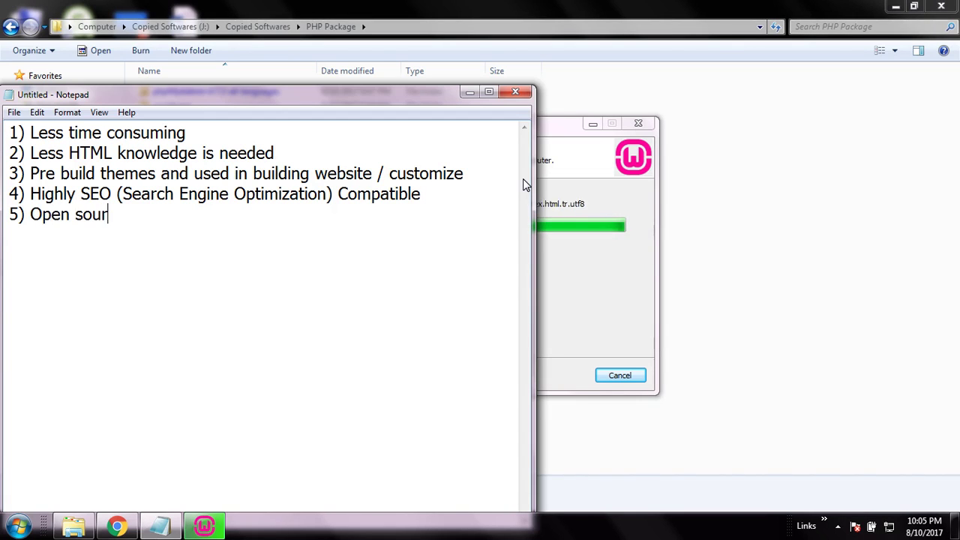
text(ce)
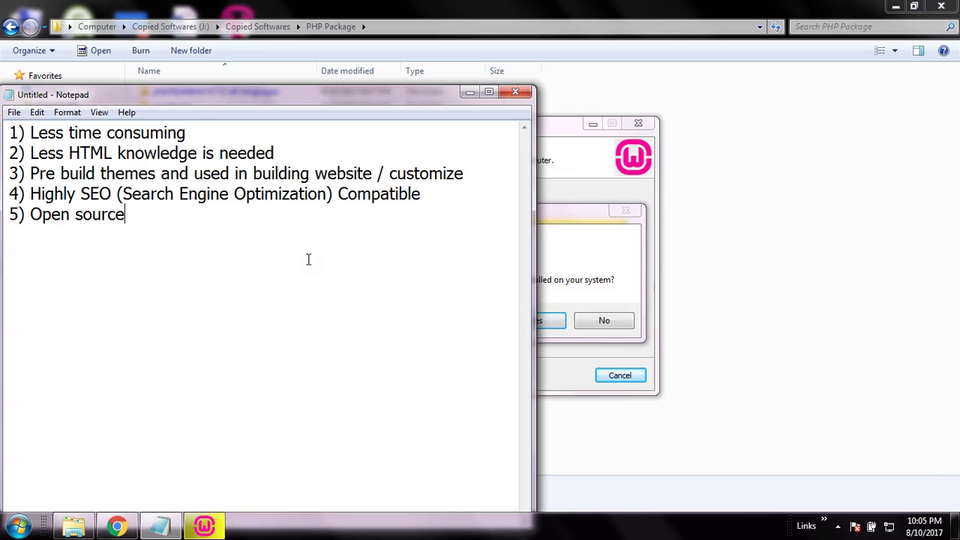
Switch to the Wampserver64 setup, open the browser and text editor choices, and cancel both to keep iexplore.exe and notepad.exe
click(572, 264)
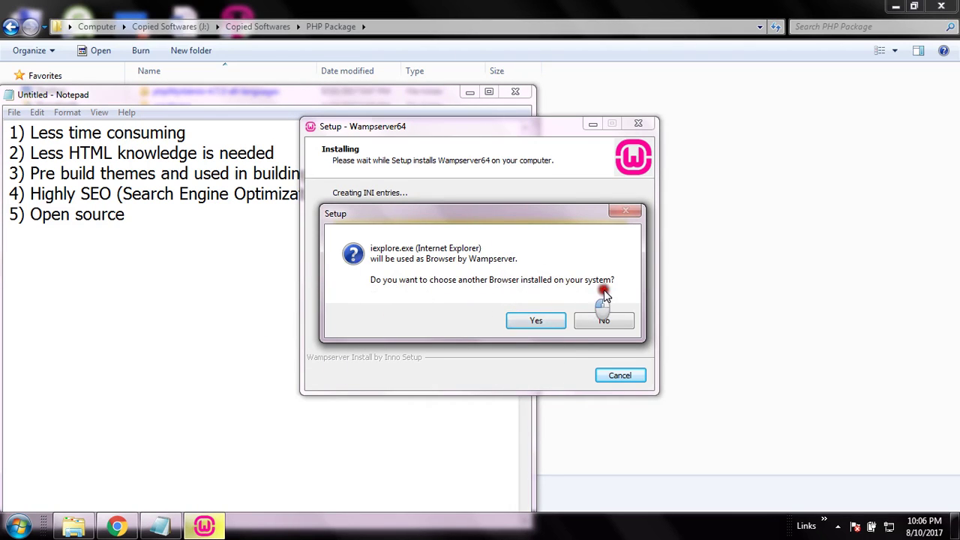
click(535, 321)
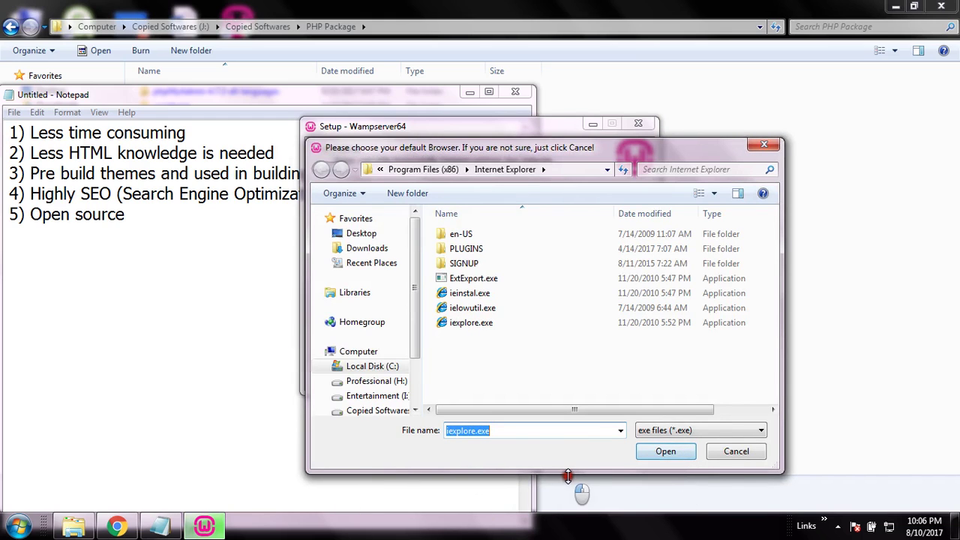
click(742, 453)
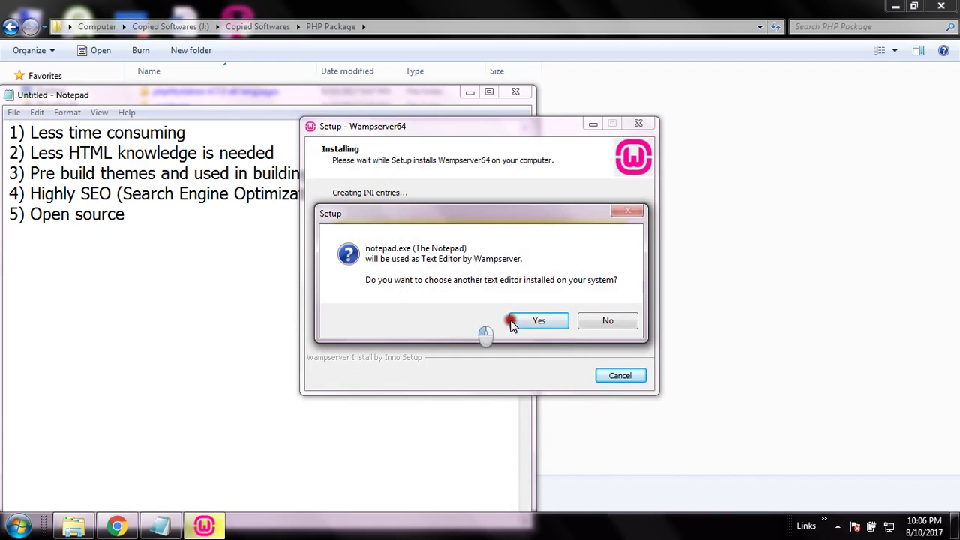
click(548, 322)
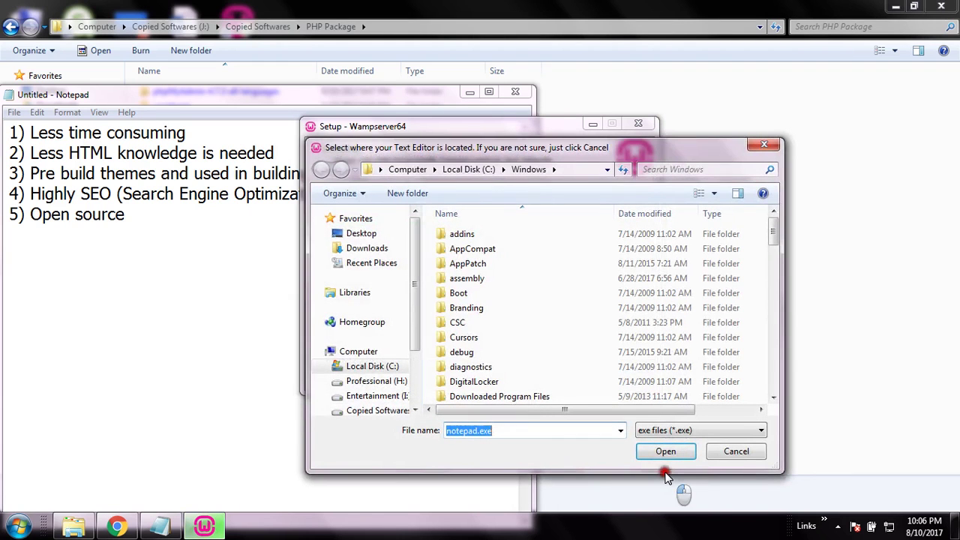
click(737, 453)
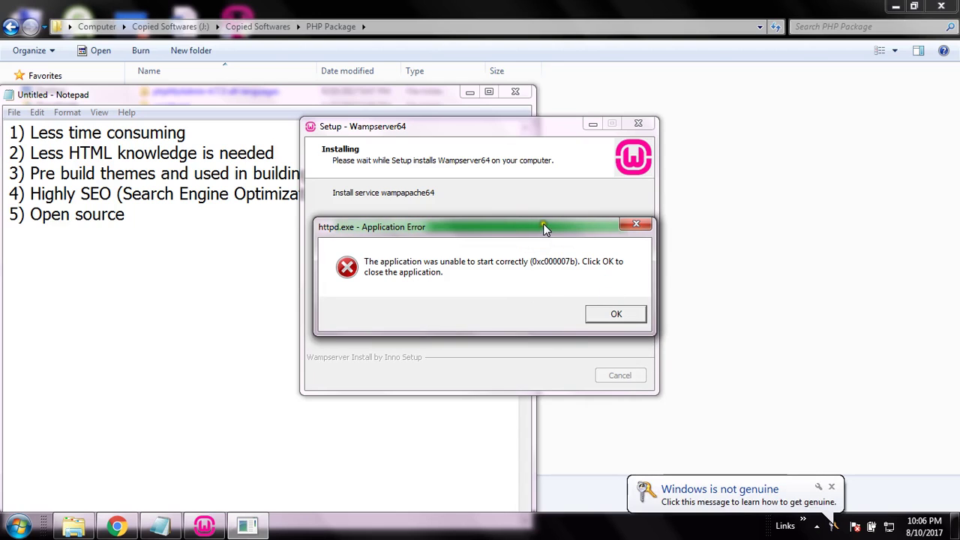
Dismiss the httpd.exe application error, continue past the setup information page and finish the Wampserver64 setup wizard
drag(542, 229, 540, 209)
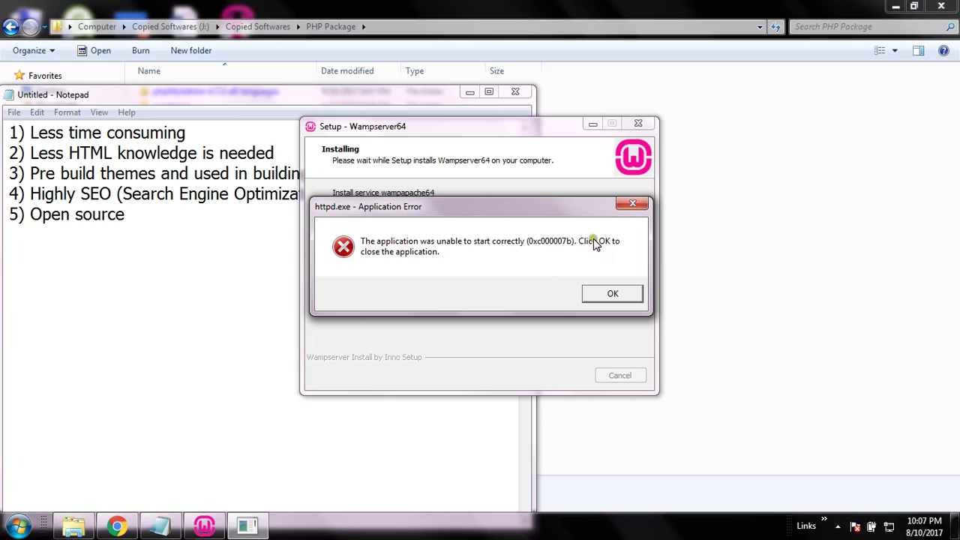
click(615, 295)
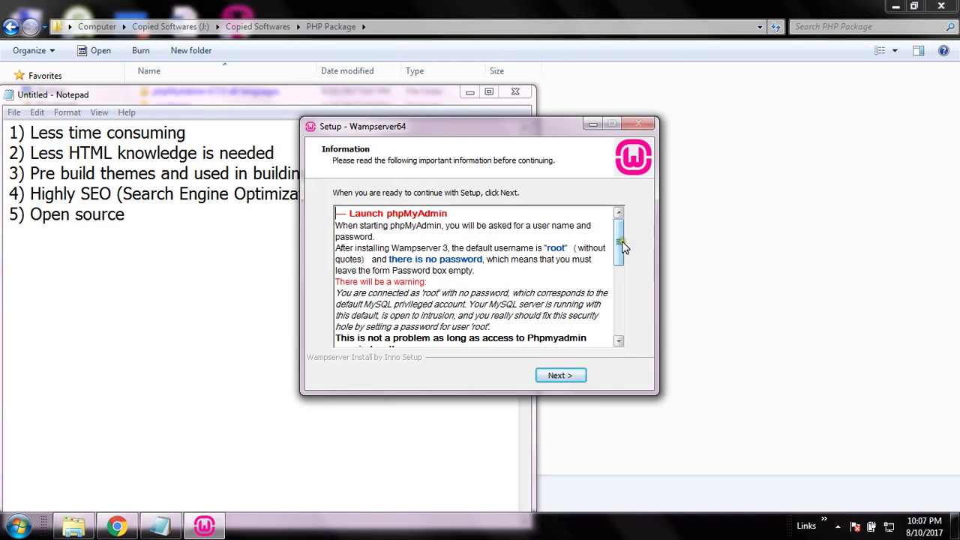
click(556, 377)
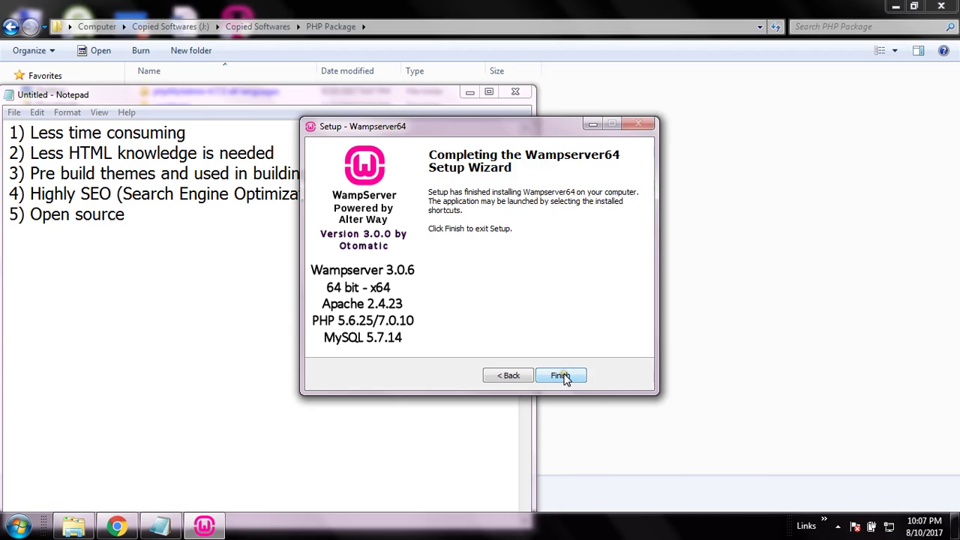
click(563, 377)
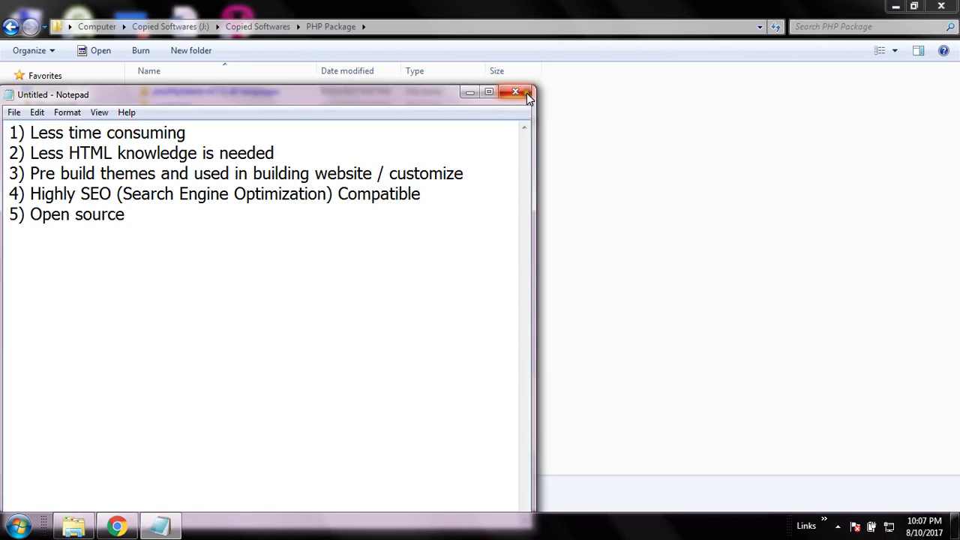
Minimize the notes and refresh the contents of the PHP Package folder
click(470, 92)
right_click(413, 376)
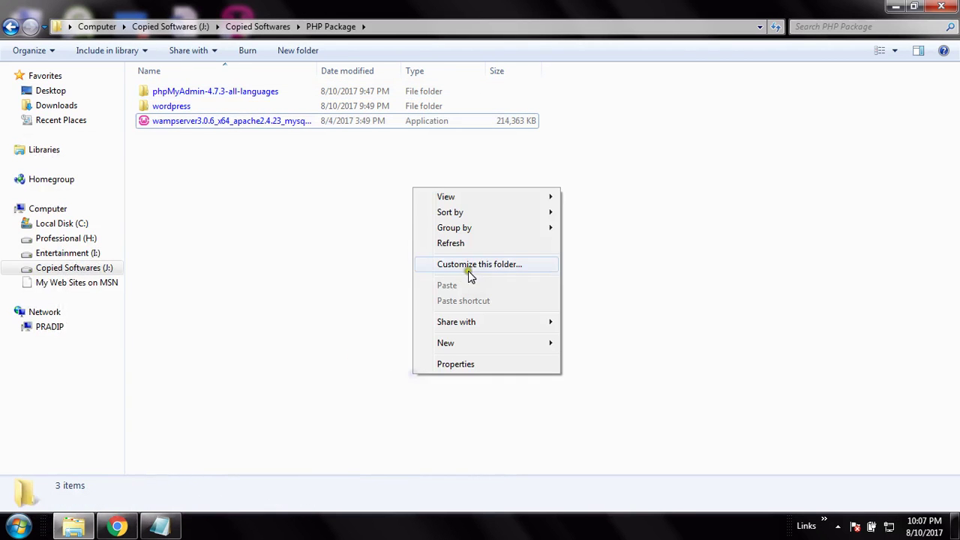
click(470, 244)
right_click(471, 247)
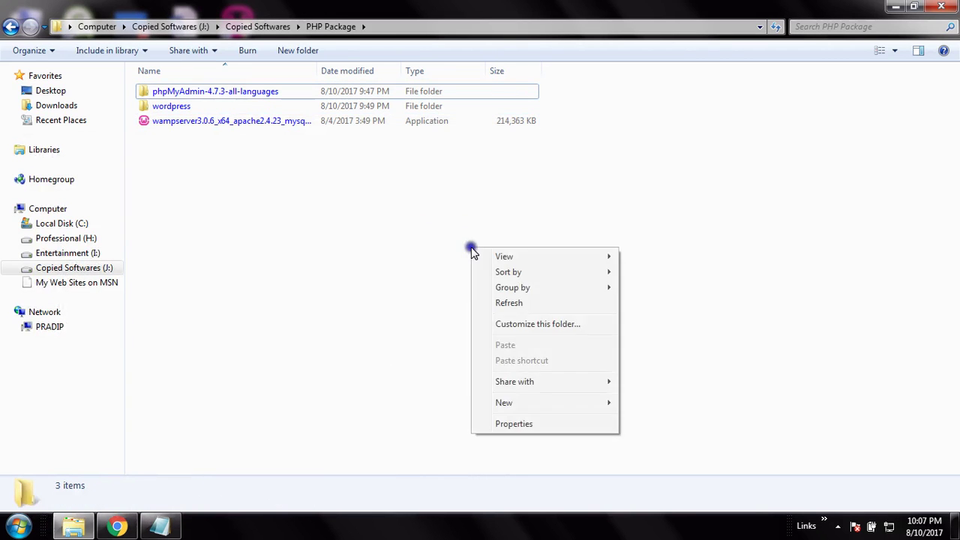
click(529, 304)
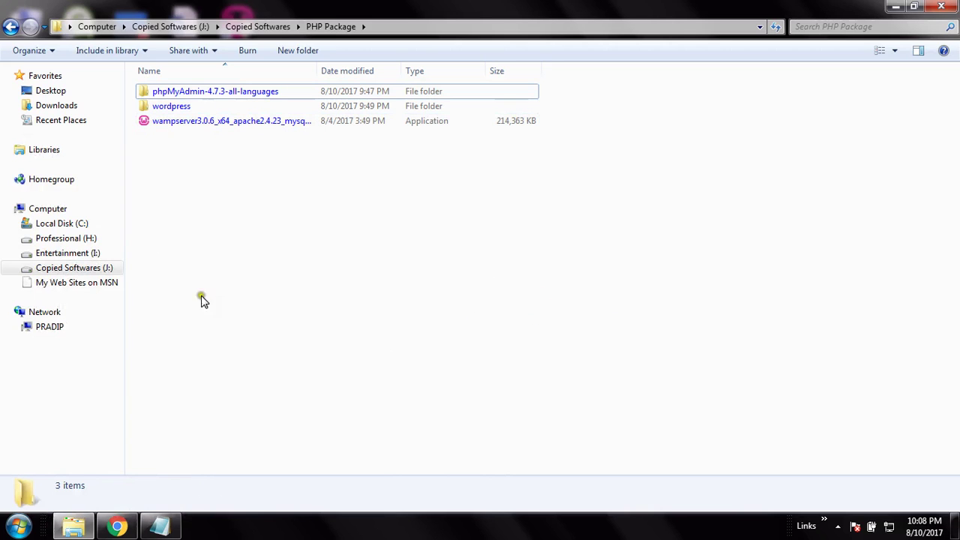
Look through the installed programs and try to launch Wampserver64
click(18, 527)
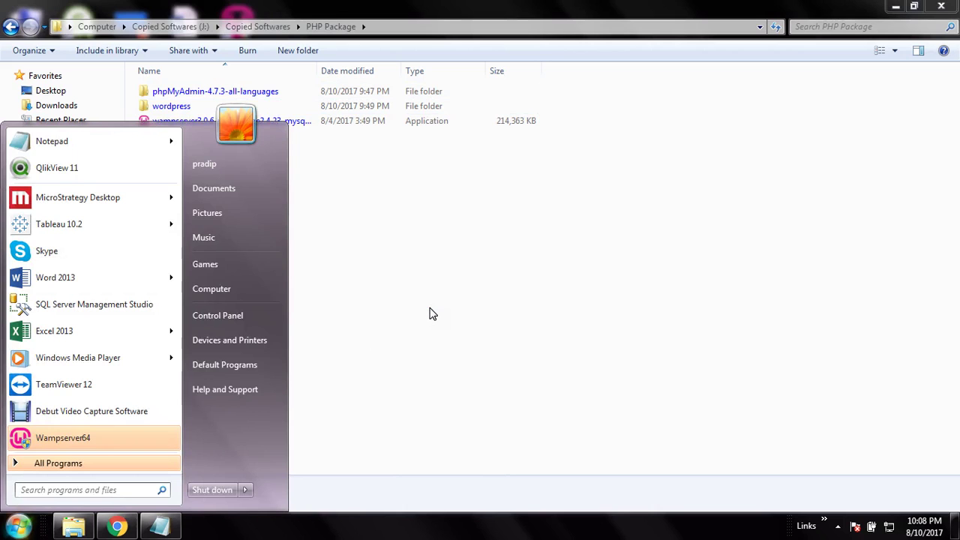
click(41, 463)
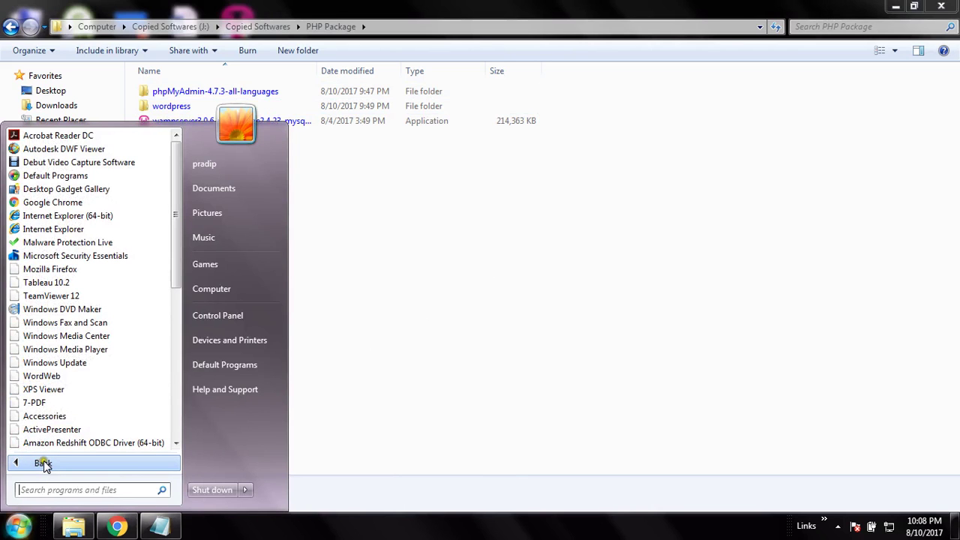
click(42, 463)
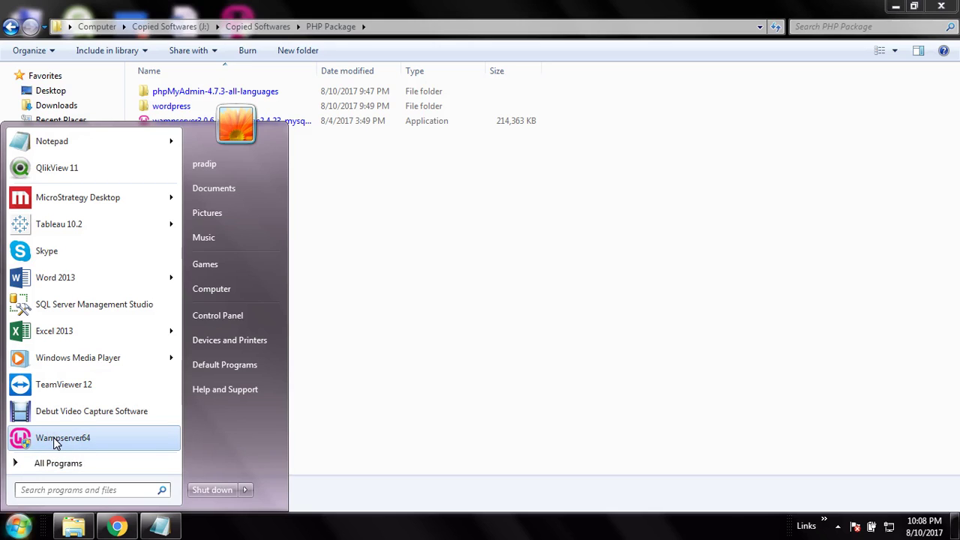
click(68, 442)
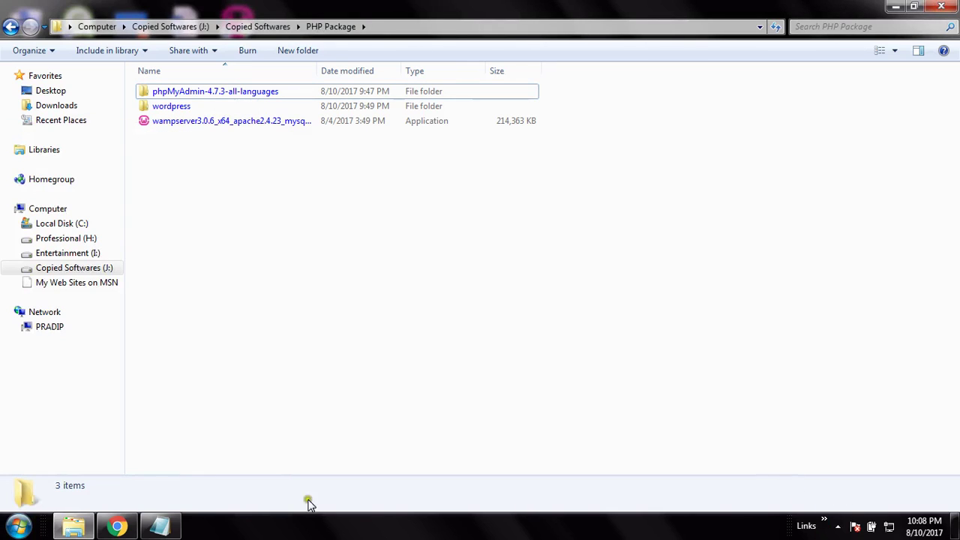
Run Wampserver64 as administrator and allow wampmanager.exe to make changes to the computer
click(18, 526)
right_click(63, 443)
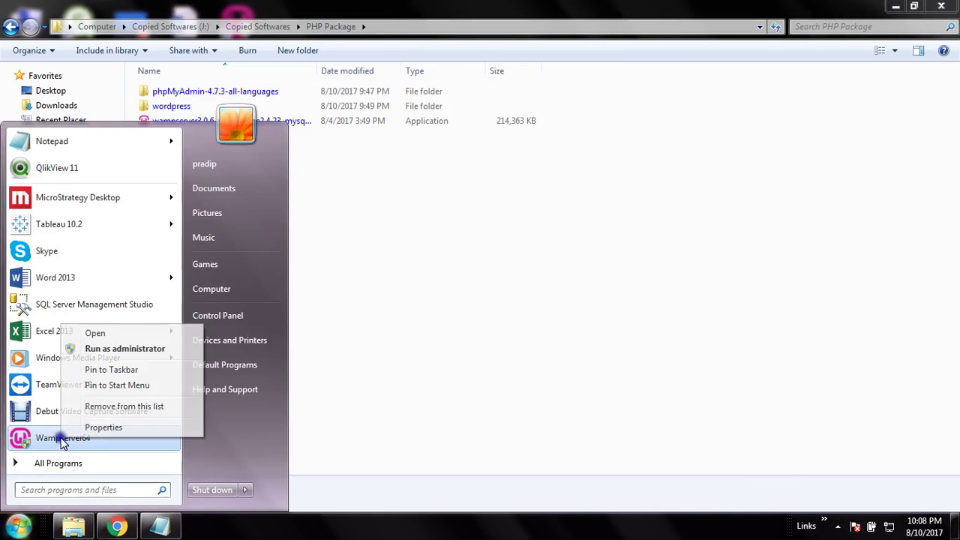
click(124, 350)
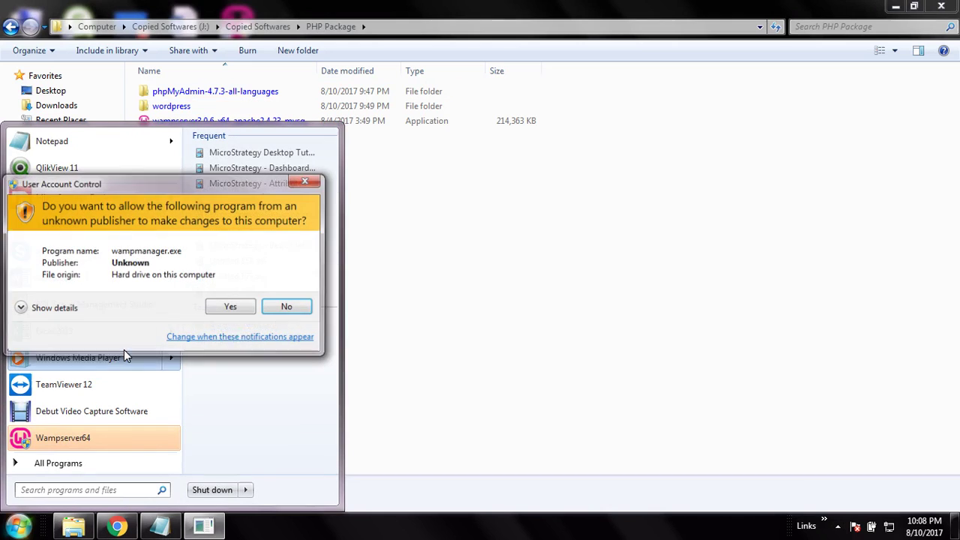
click(231, 307)
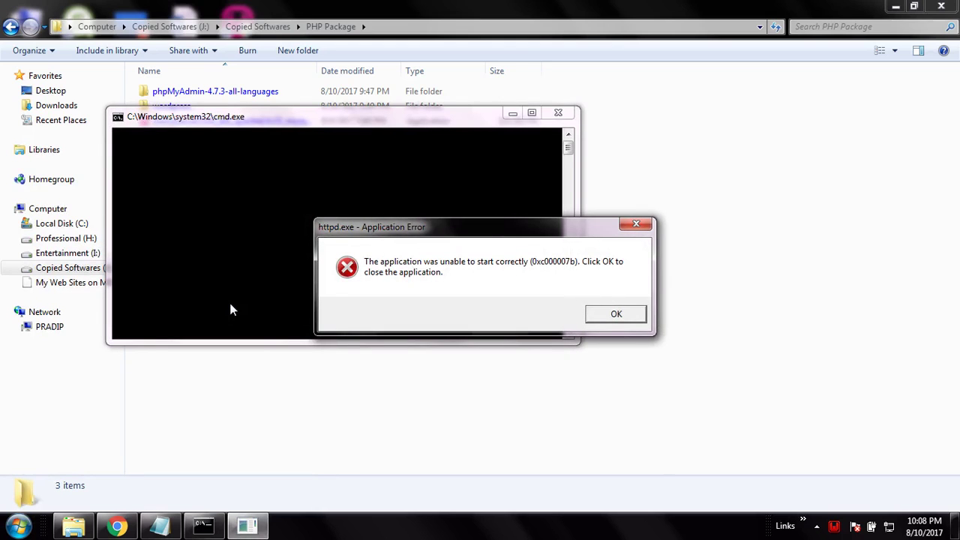
Dismiss the httpd.exe application error and the color scheme prompt, and reveal the hidden notification icons
click(624, 316)
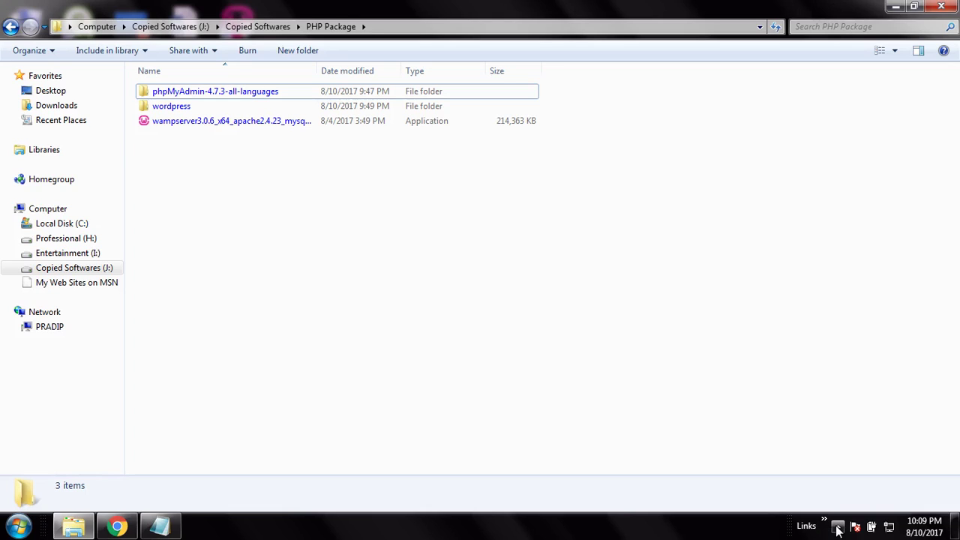
click(839, 529)
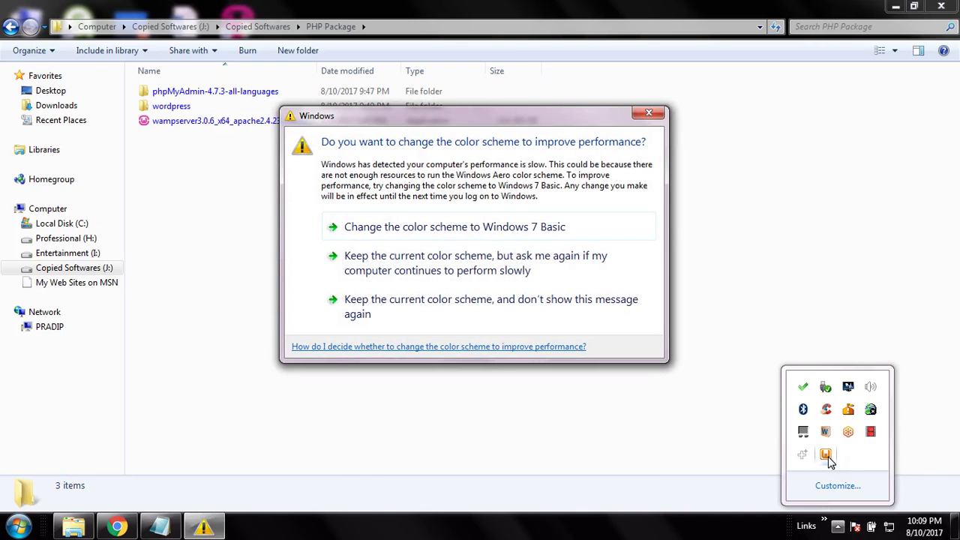
click(649, 114)
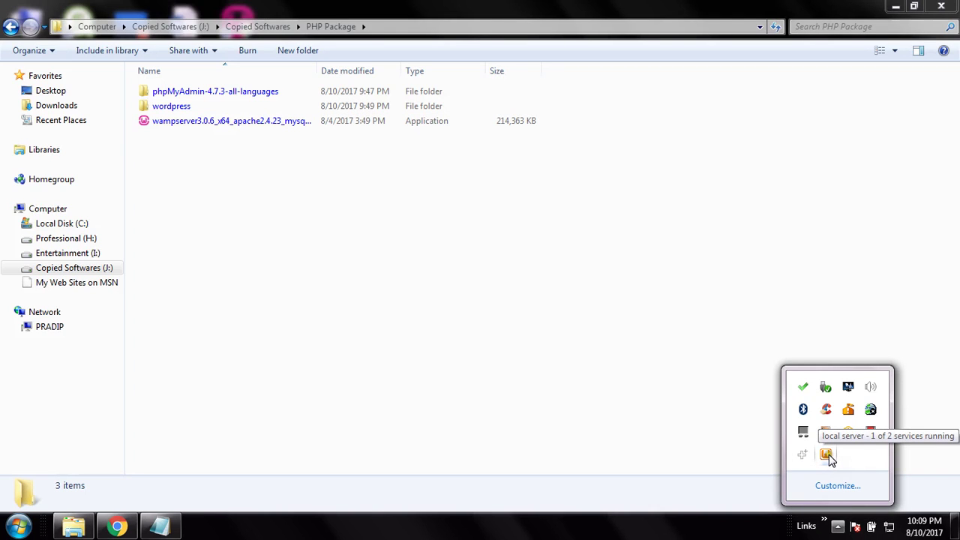
Refresh Wampserver twice and dismiss the httpd.exe application errors
right_click(829, 457)
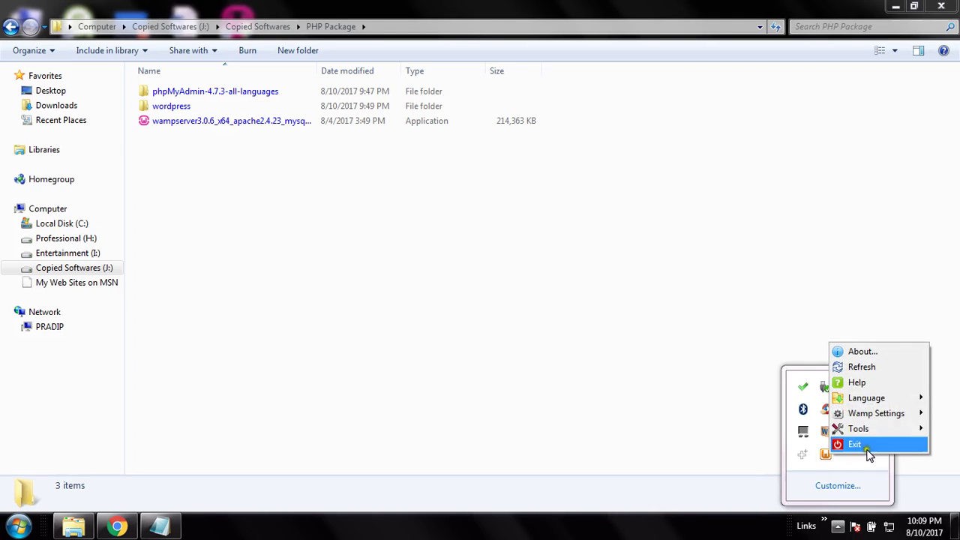
mouse_move(863, 431)
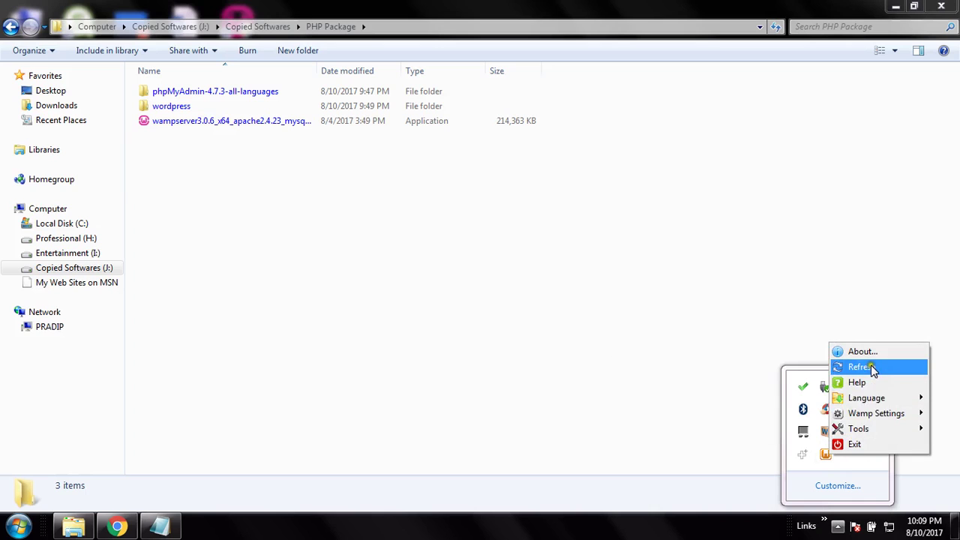
click(867, 367)
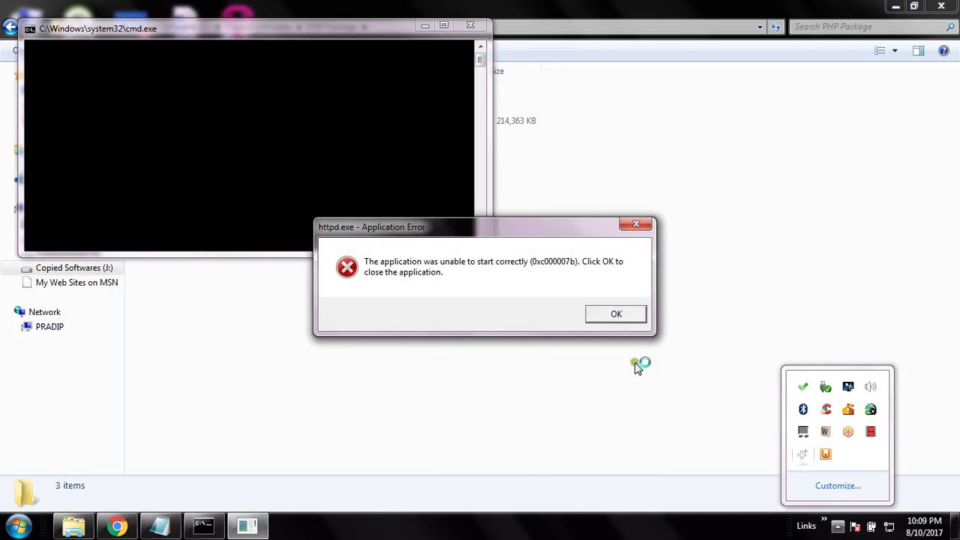
click(617, 313)
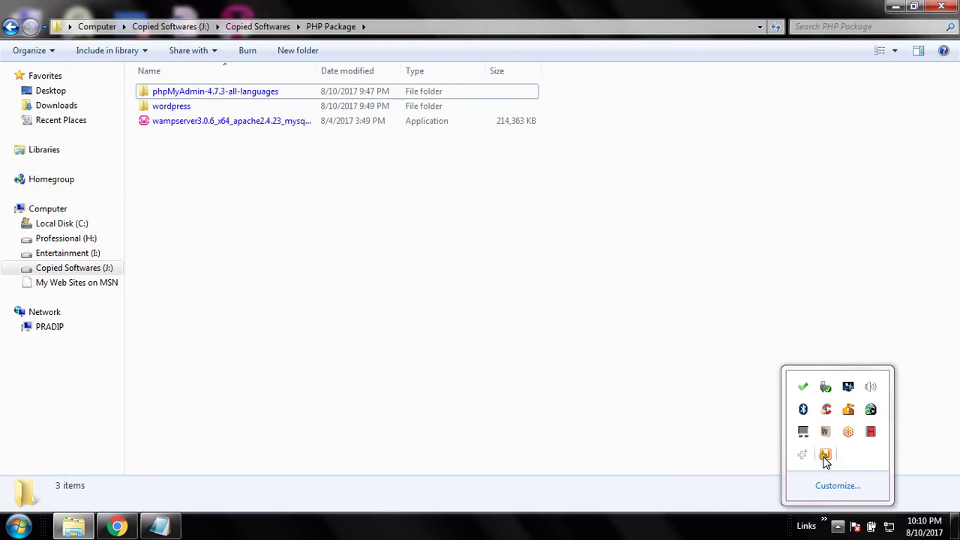
right_click(826, 454)
click(867, 369)
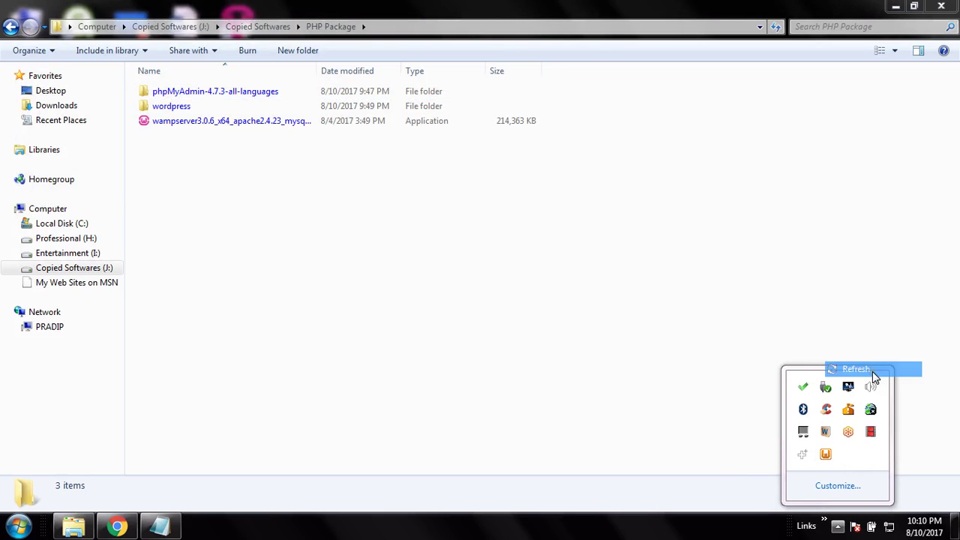
click(605, 316)
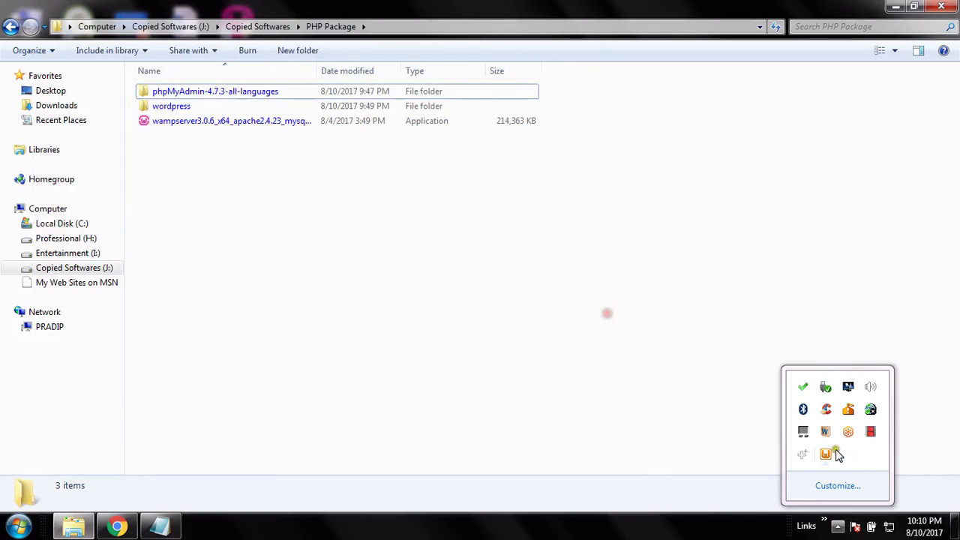
Run Wampserver's port 80 test, read which service uses the port and close the results window
right_click(826, 455)
mouse_move(859, 434)
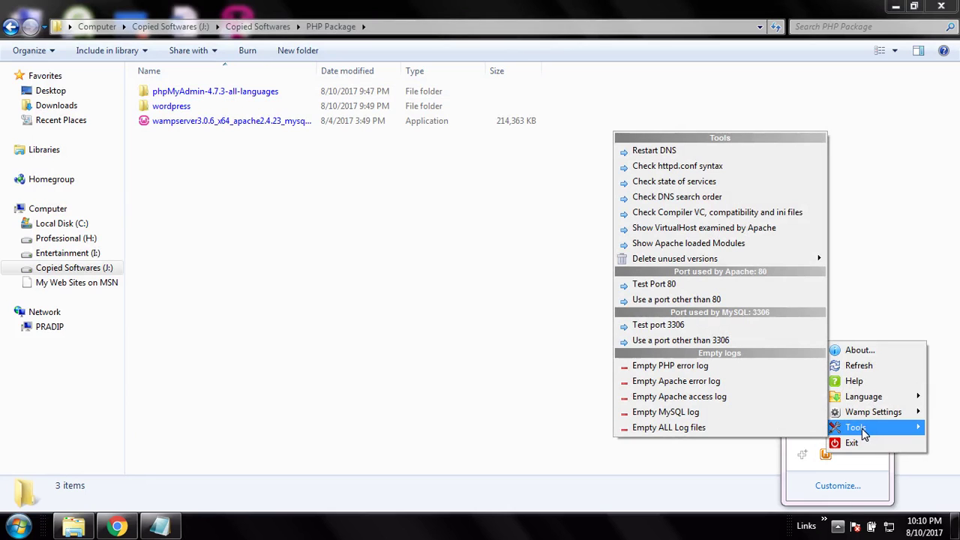
click(684, 286)
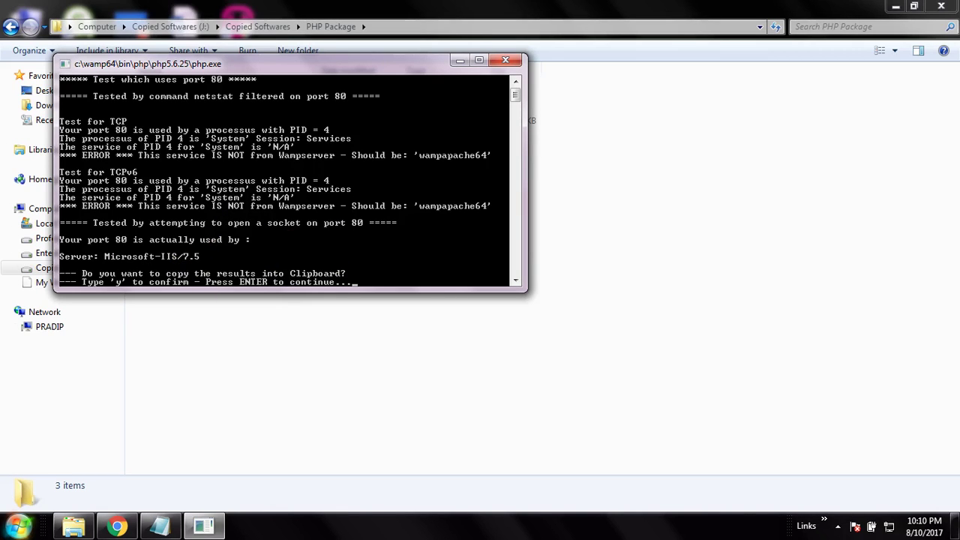
click(18, 525)
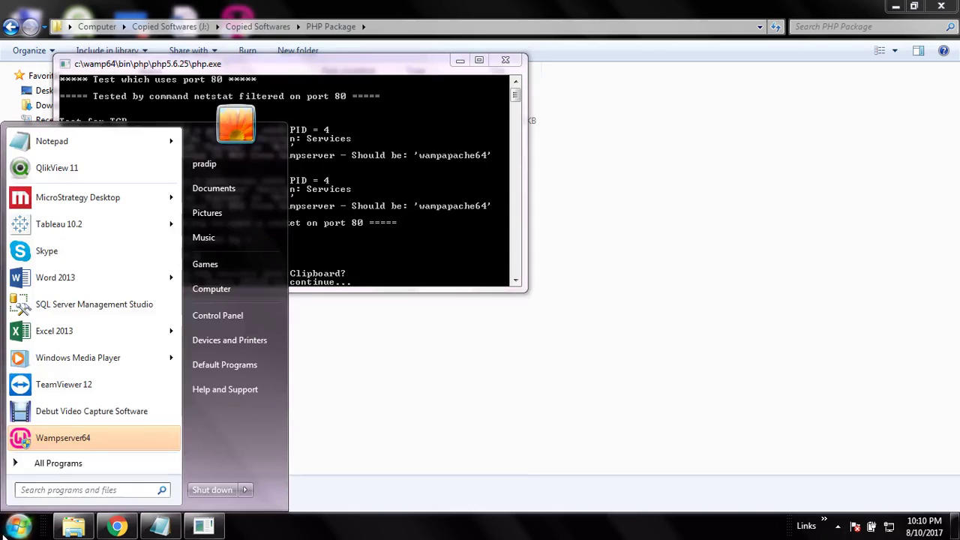
click(61, 491)
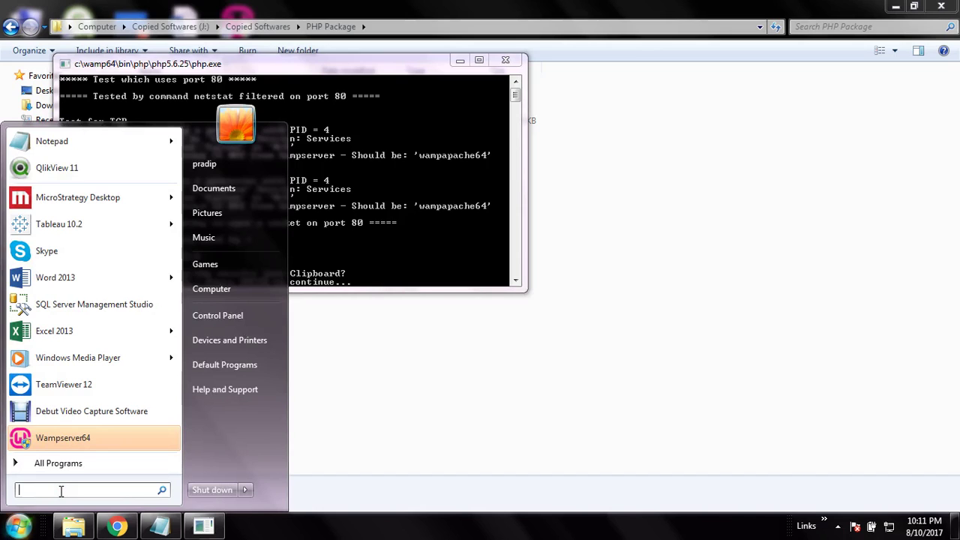
click(364, 75)
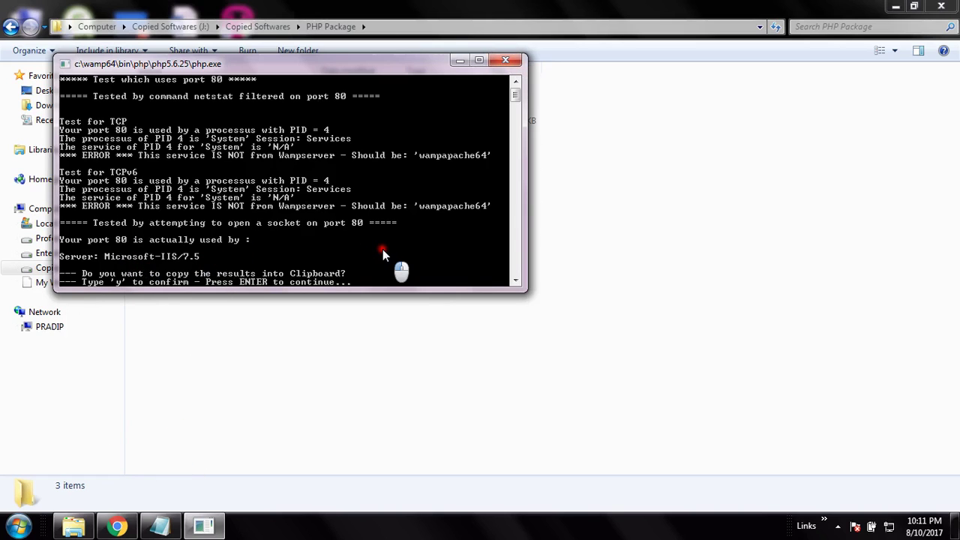
click(505, 60)
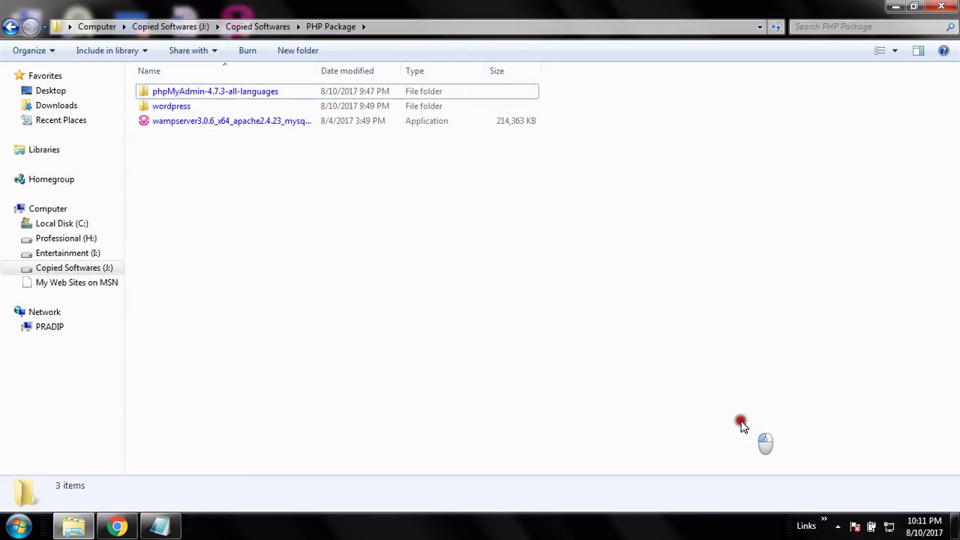
Set Wampserver's Apache port to 8080 and dismiss the httpd.exe application error
click(839, 528)
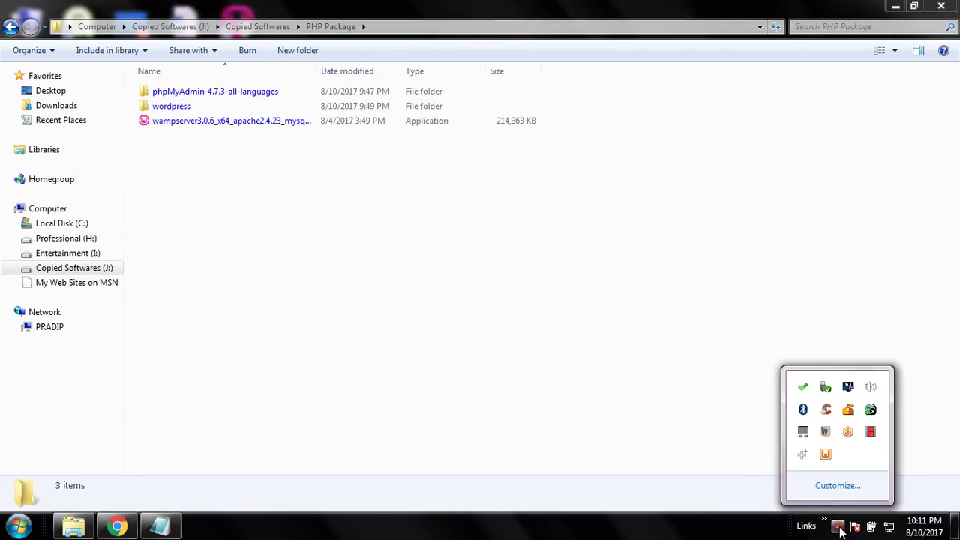
right_click(827, 456)
mouse_move(852, 432)
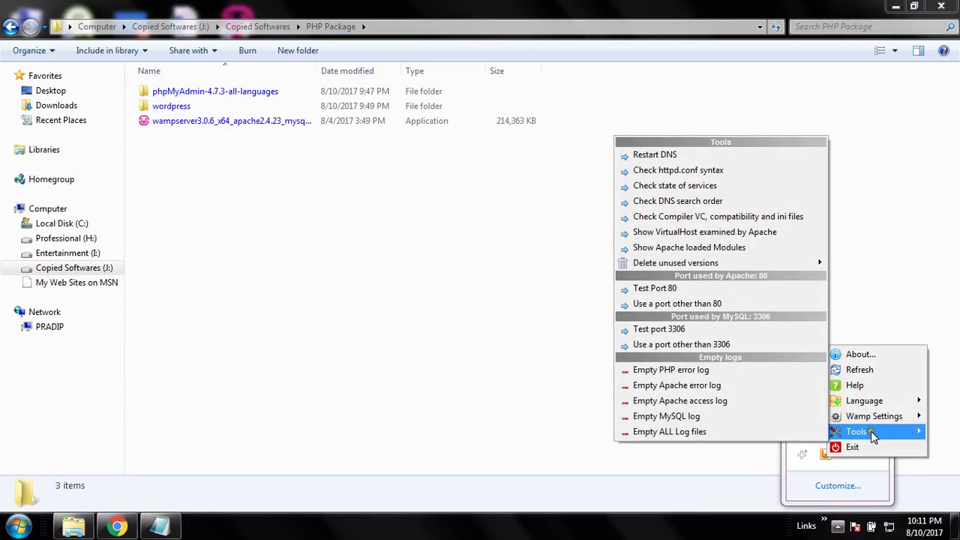
click(735, 306)
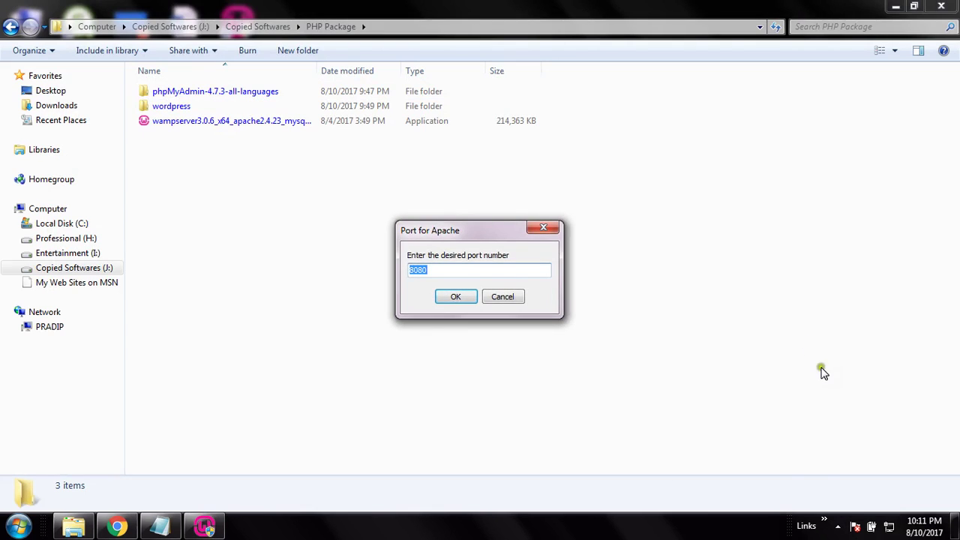
click(499, 272)
click(455, 298)
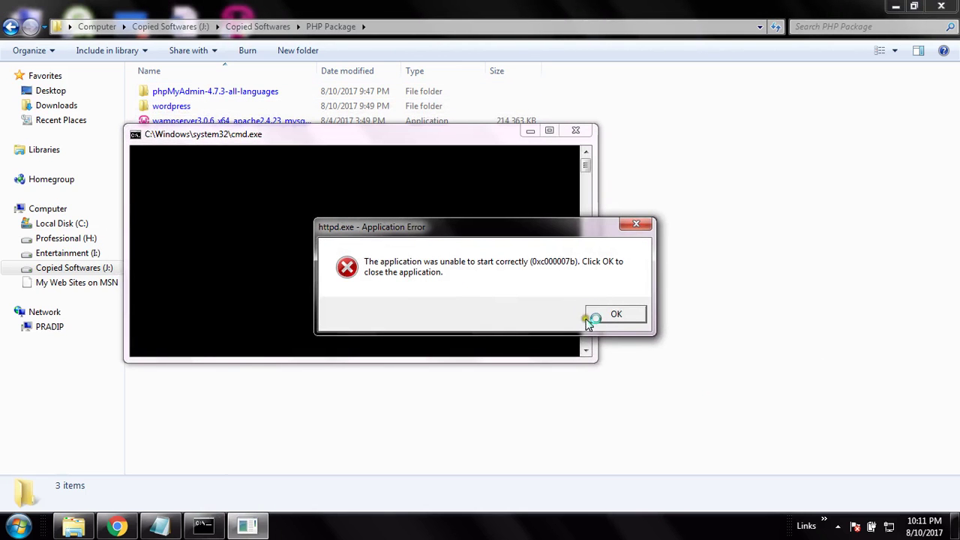
click(616, 315)
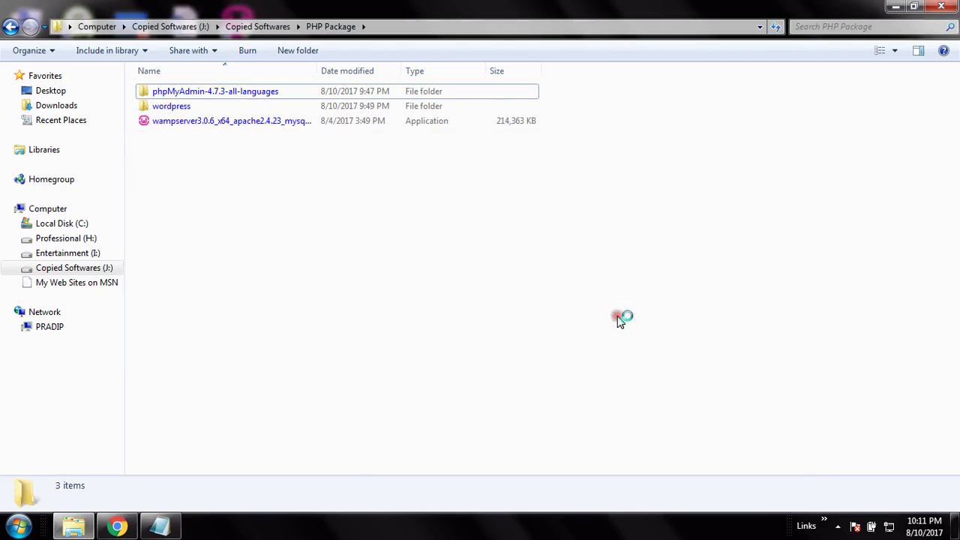
Run Wampserver's test of the Apache port 8080 and close the results without copying them
click(834, 526)
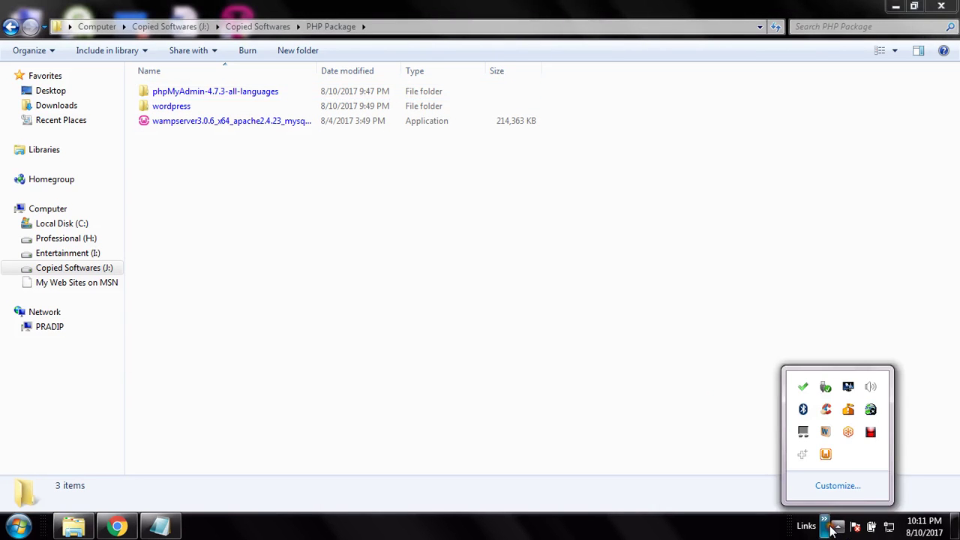
right_click(829, 456)
mouse_move(861, 431)
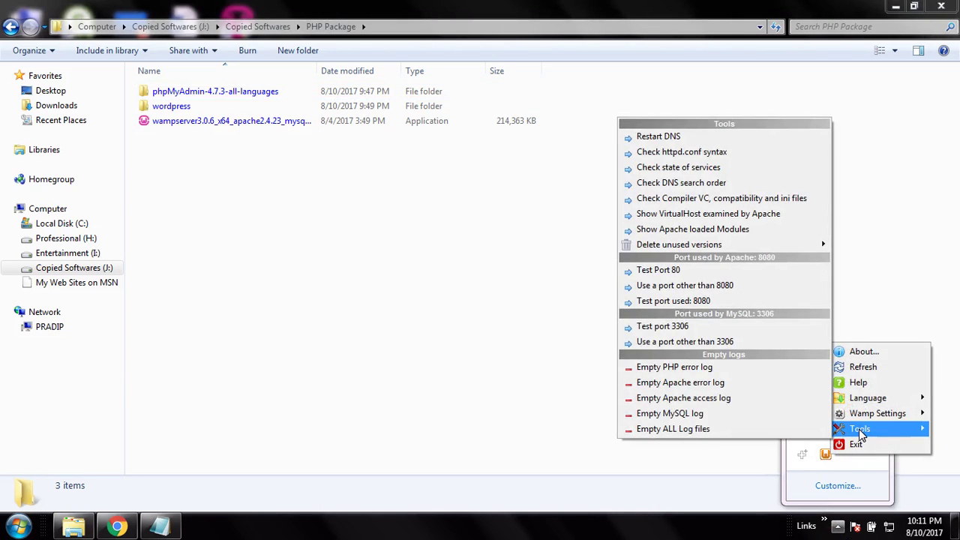
click(688, 301)
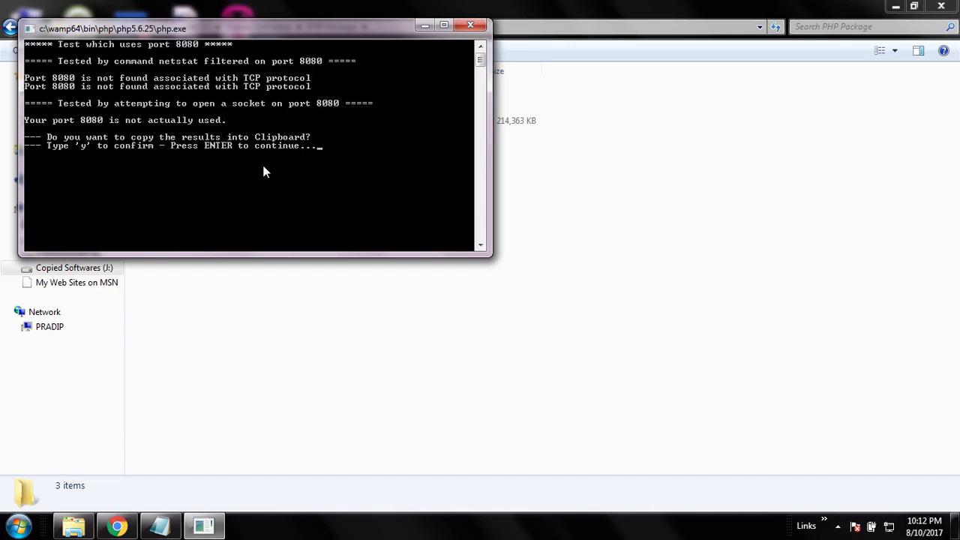
key(Return)
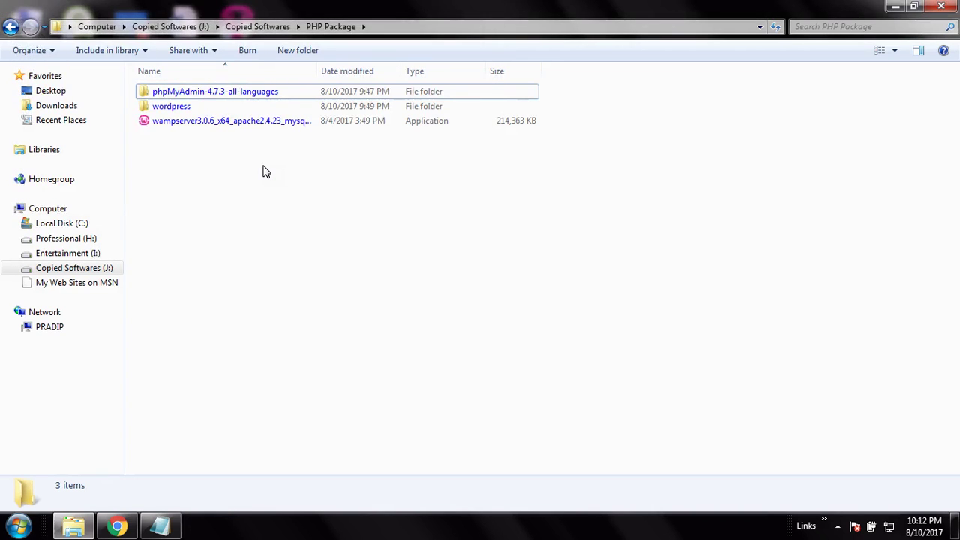
click(520, 269)
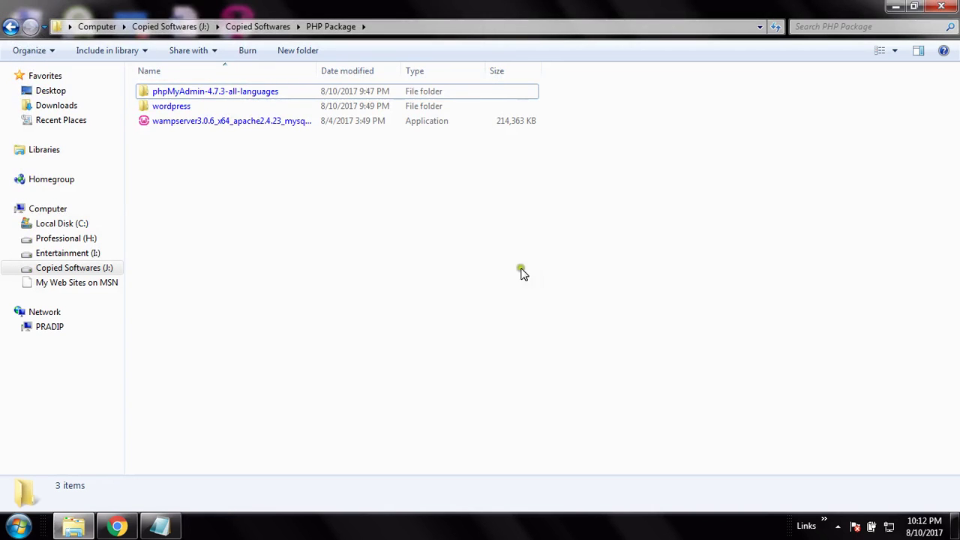
Refresh Wampserver with the 8080 port setting, dismiss the httpd.exe application error and check the local server's status
click(838, 526)
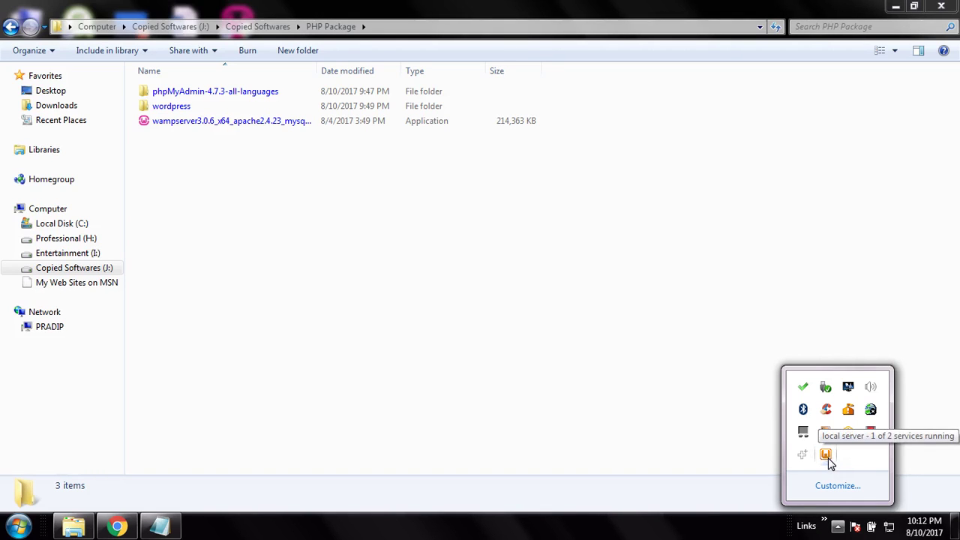
right_click(826, 454)
click(857, 368)
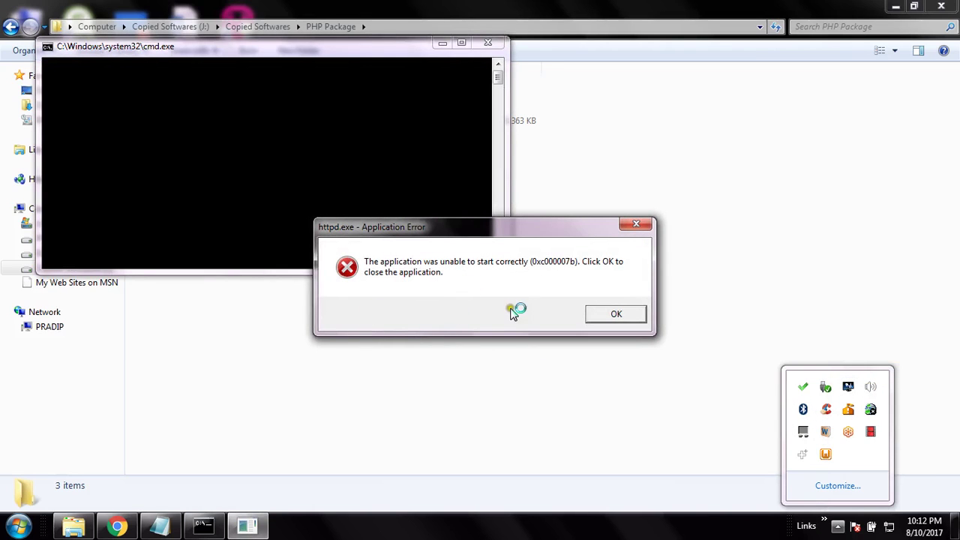
click(622, 316)
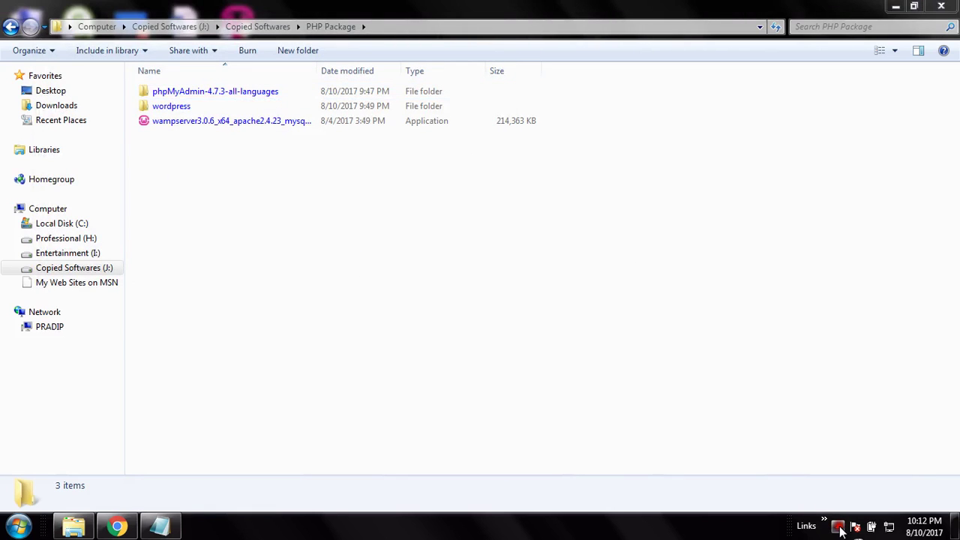
click(839, 528)
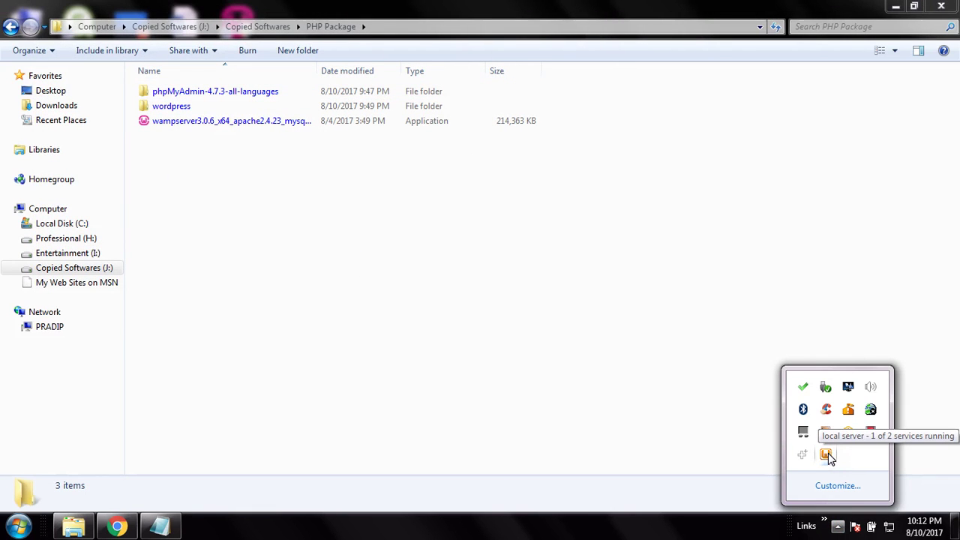